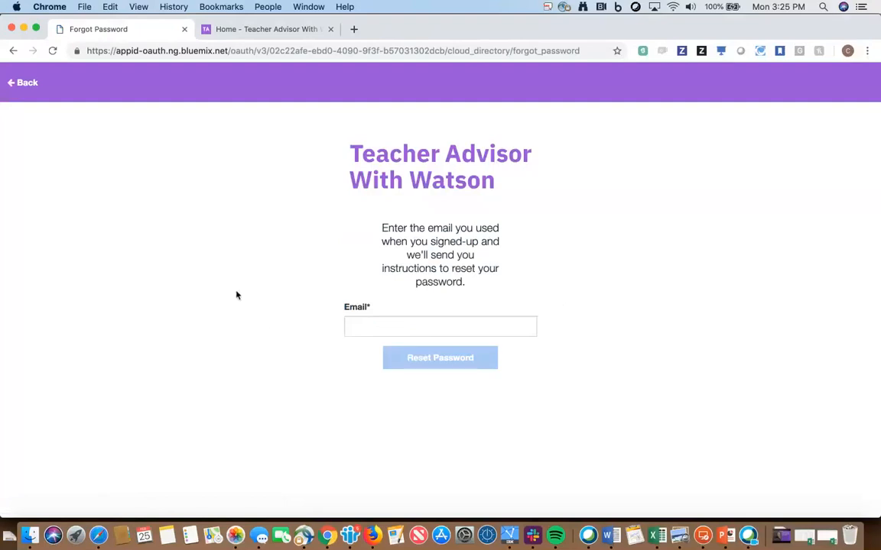
Step: Leave the password reset page and open the Teacher Advisor home page at teacheradvisor.mybluemix.net
click(24, 91)
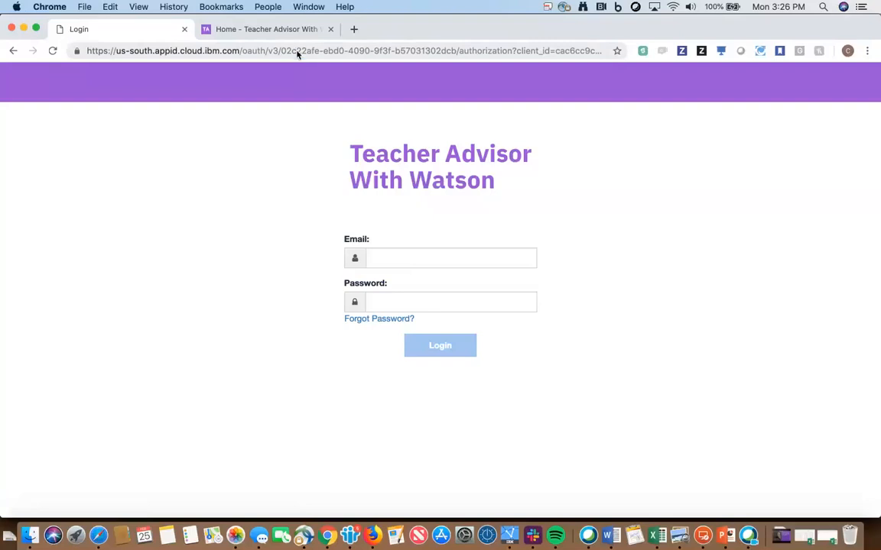
click(297, 52)
text(teach)
key(Return)
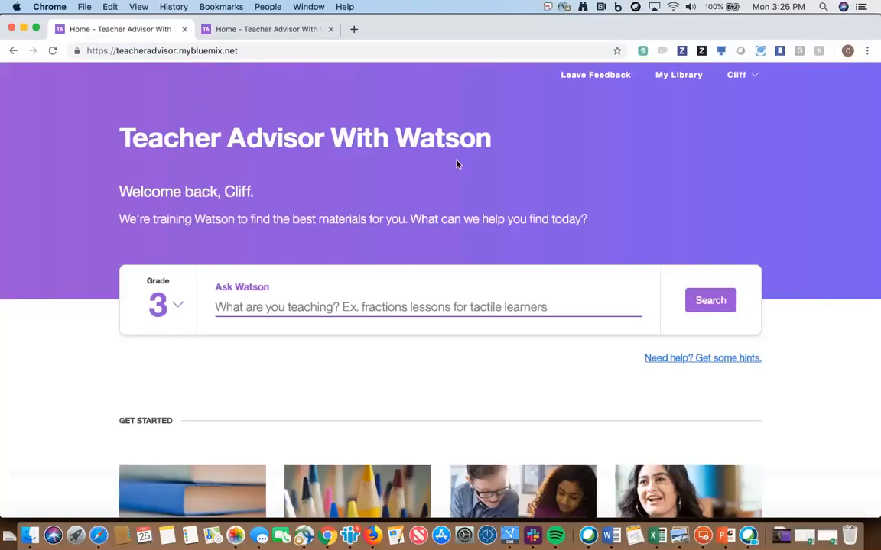
Step: Examine the home page's search area, available grade levels and Get Started categories
scroll(370, 180, down, 5)
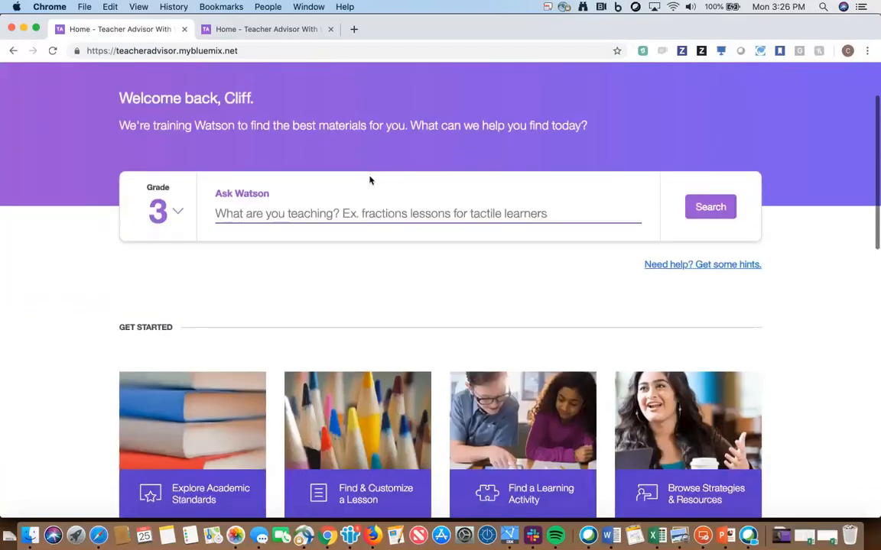
scroll(370, 180, up, 5)
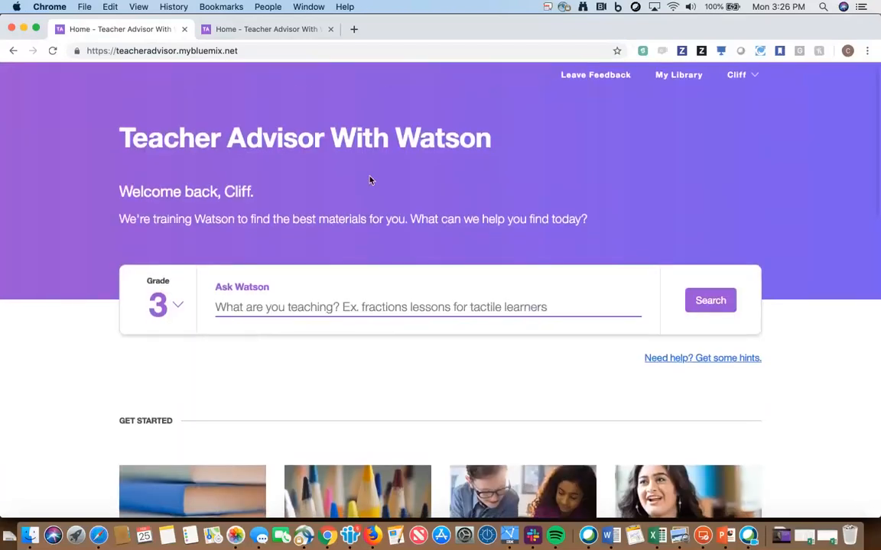
click(176, 305)
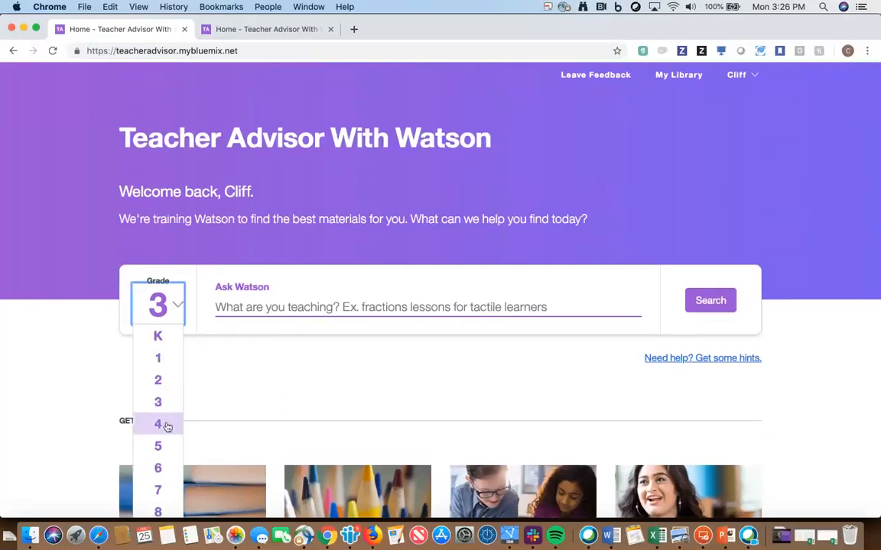
click(299, 386)
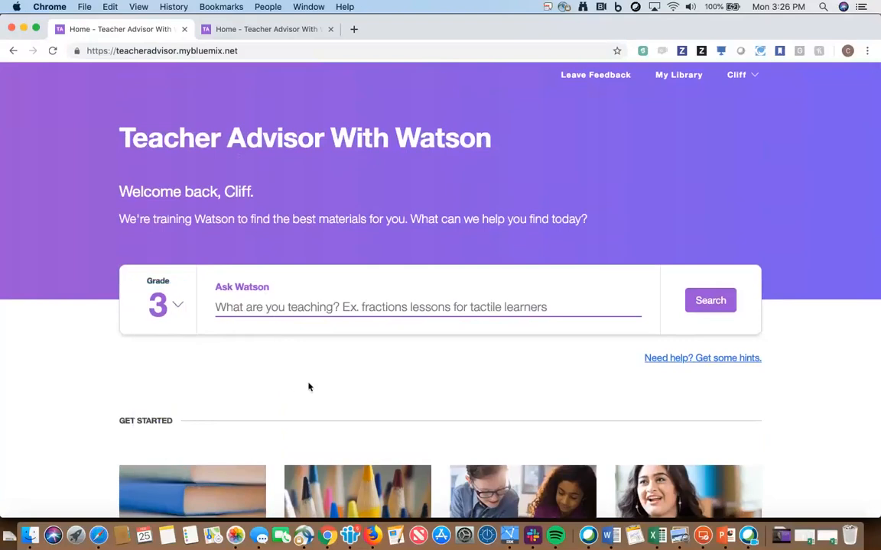
scroll(309, 387, down, 3)
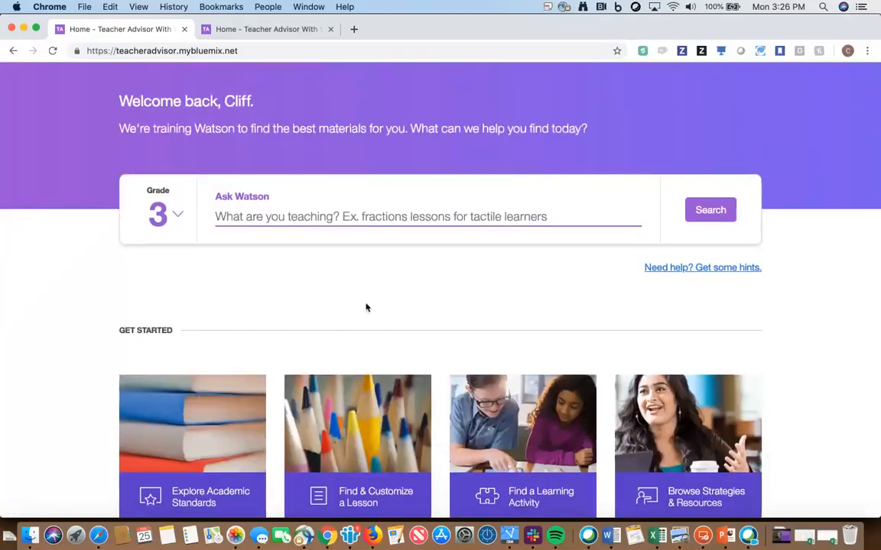
scroll(365, 307, down, 1)
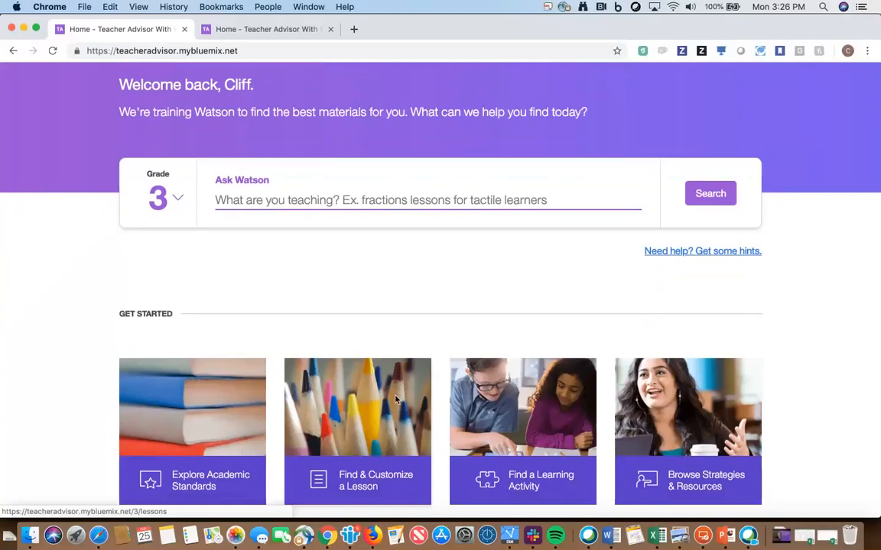
scroll(396, 401, up, 4)
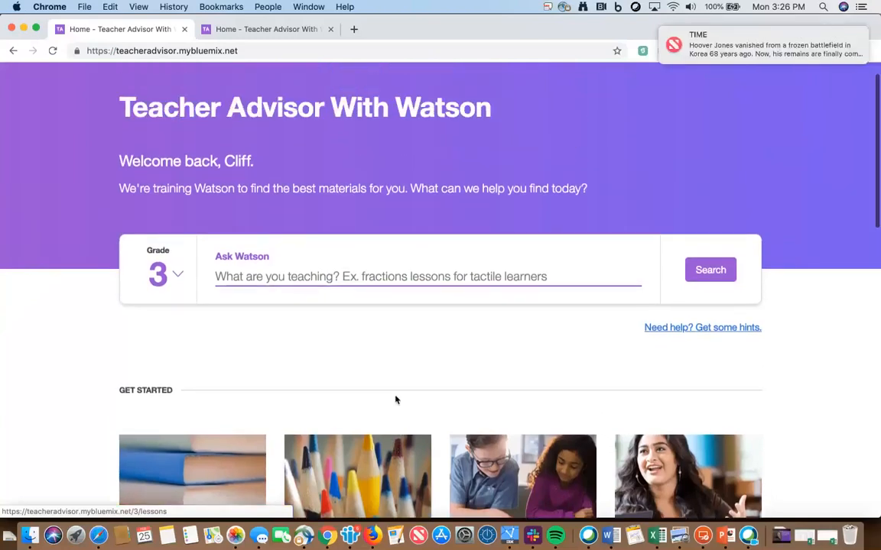
scroll(396, 400, up, 2)
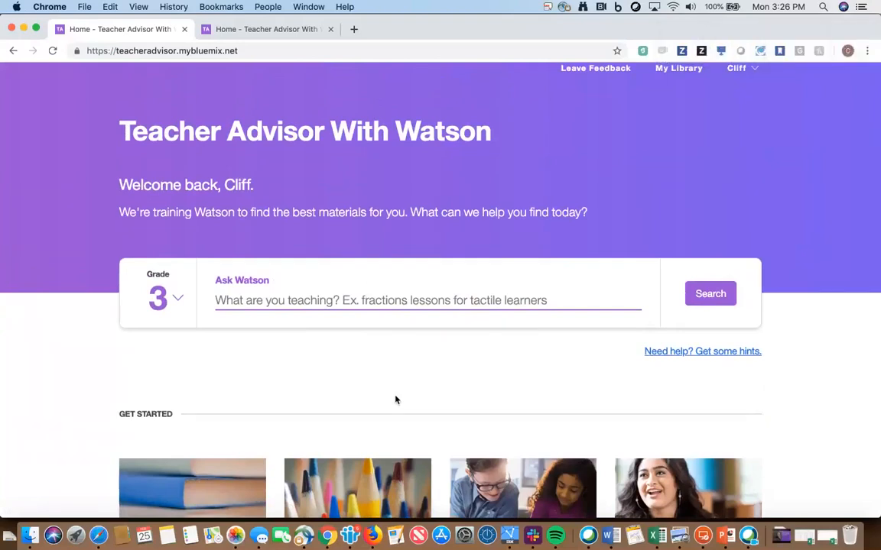
Step: Set the grade to 4 and run the recent search "adding fractions conceptual understanding"
click(173, 298)
click(171, 428)
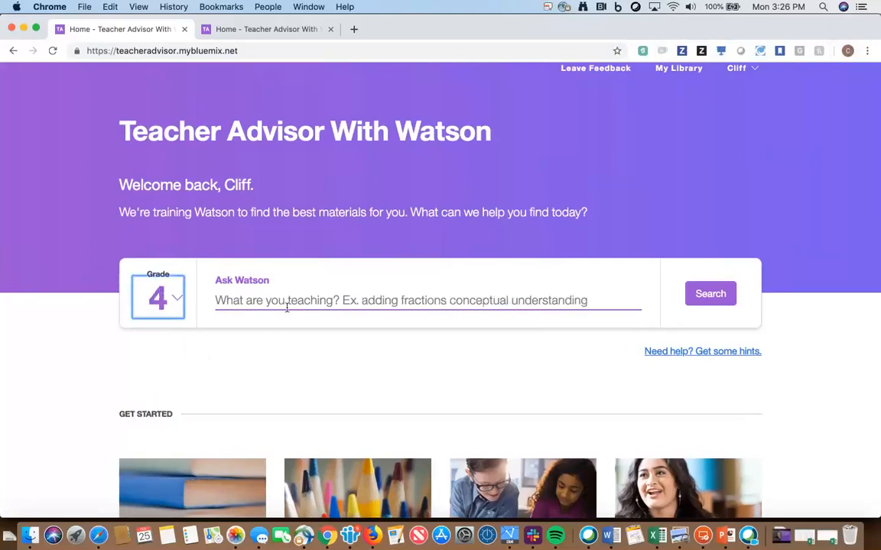
click(264, 305)
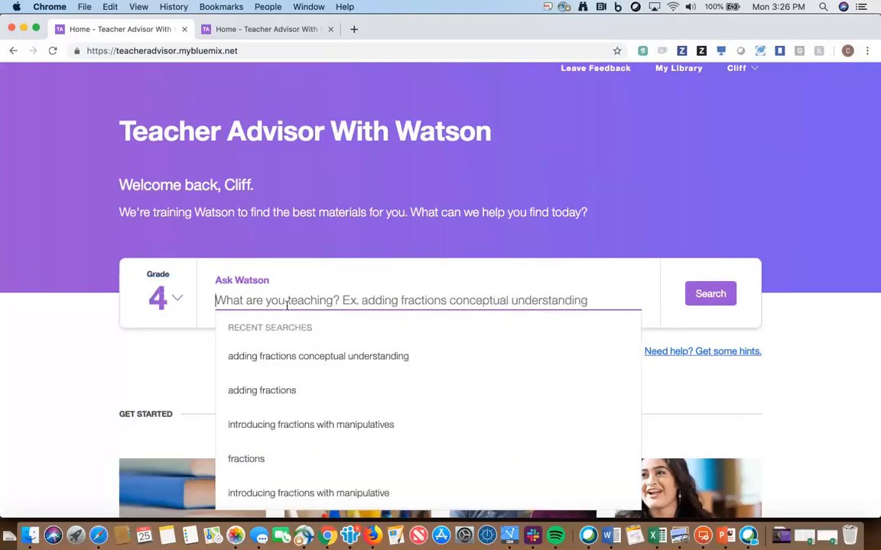
click(290, 358)
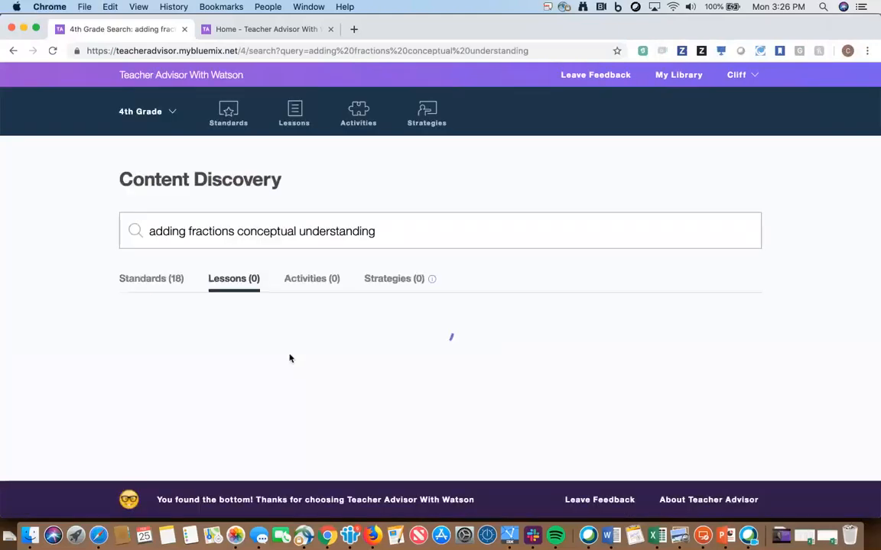
Step: Expand the Mathematical Practices filter beside the lesson results and view its options
scroll(599, 329, down, 1)
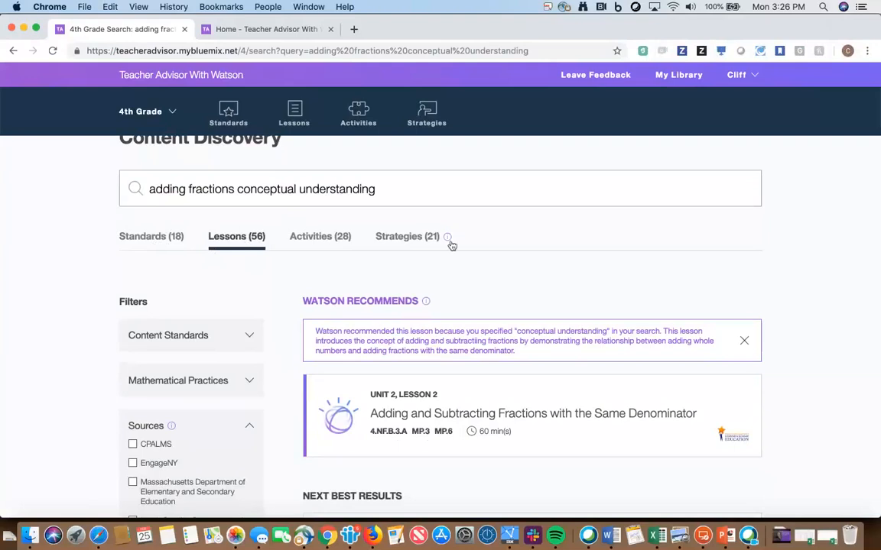
scroll(436, 258, down, 3)
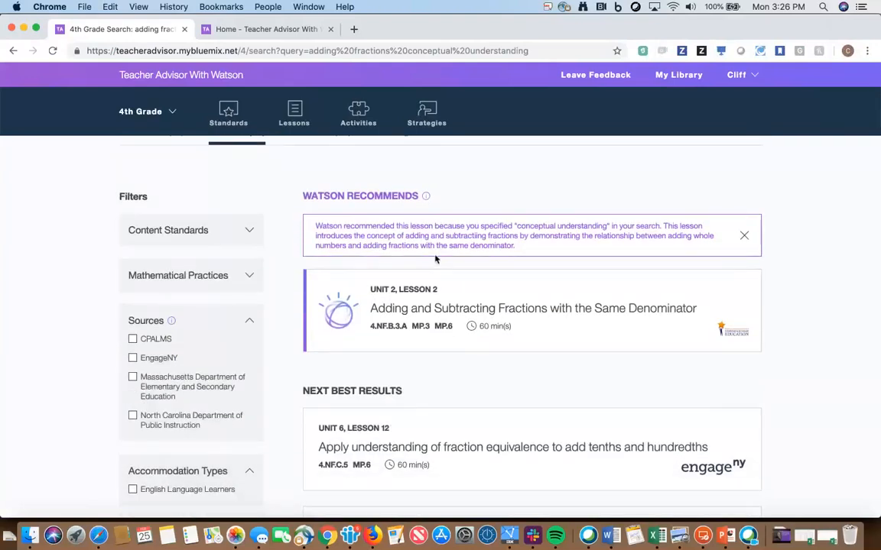
click(220, 279)
scroll(219, 280, down, 2)
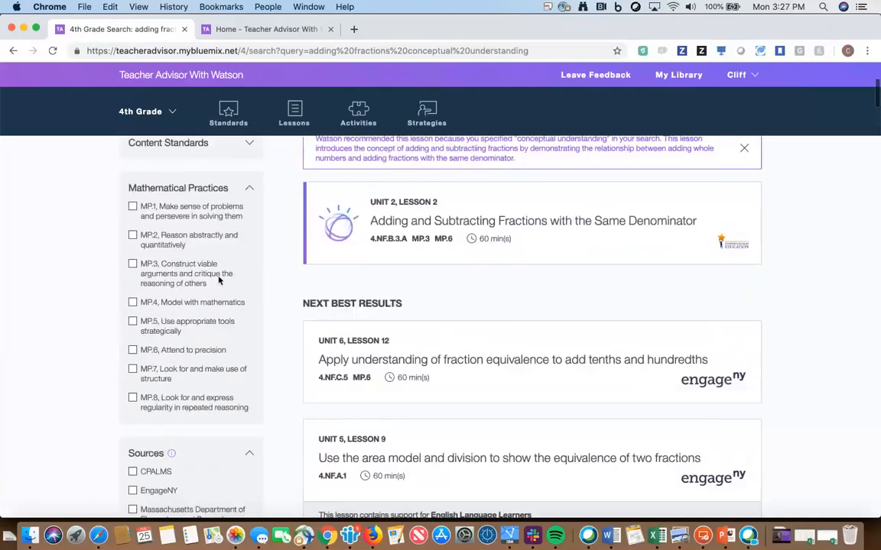
scroll(219, 281, down, 1)
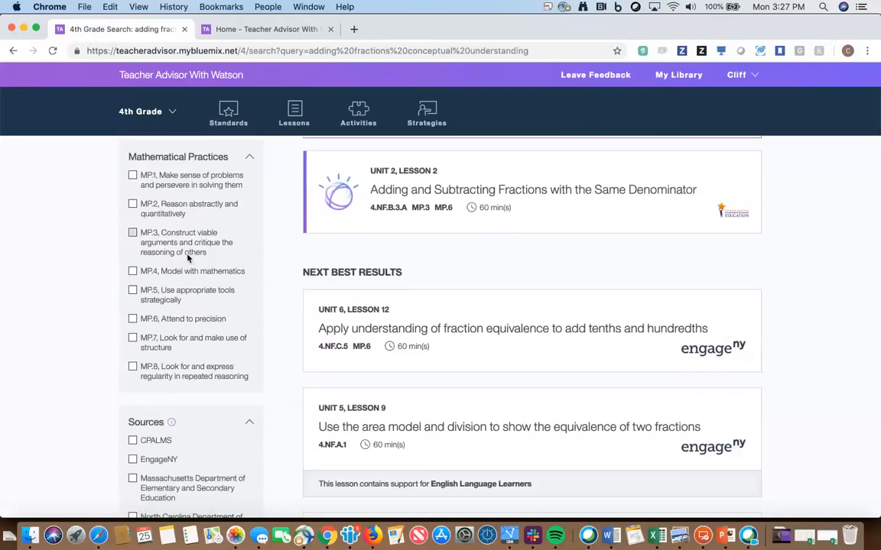
Step: Review the result categories, the Watson-recommended lesson and the available lesson filters
scroll(243, 235, up, 2)
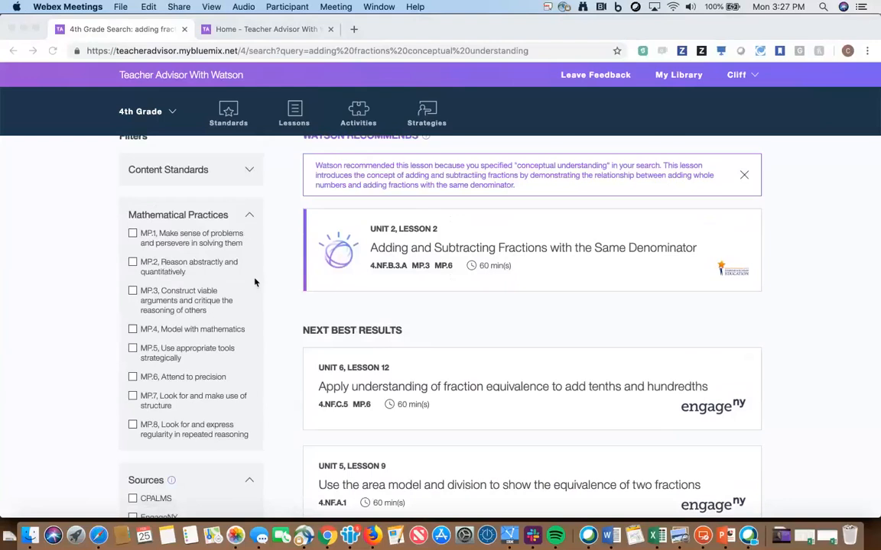
scroll(255, 283, up, 3)
scroll(256, 283, down, 1)
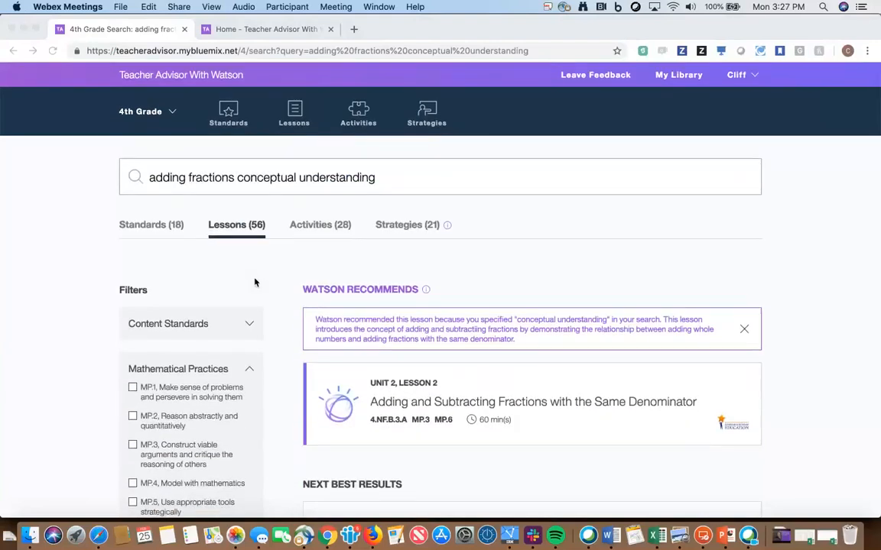
scroll(255, 283, down, 1)
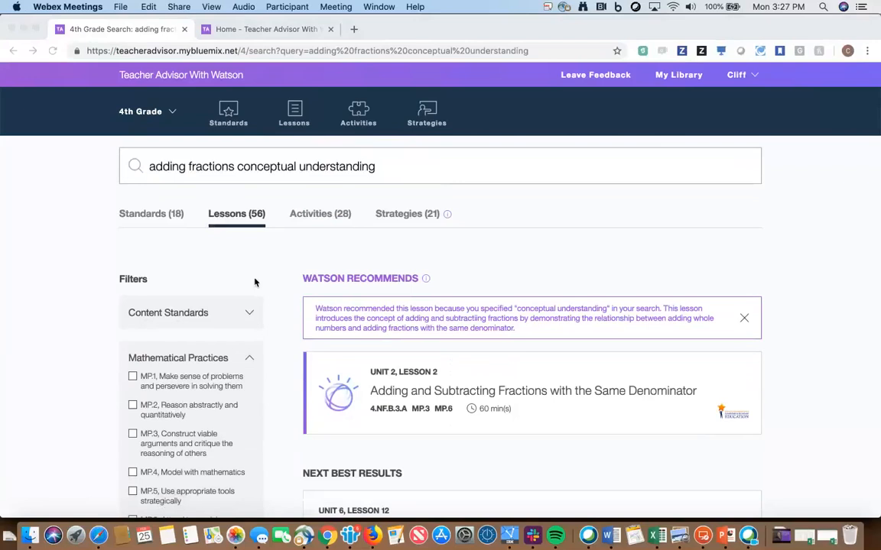
scroll(255, 283, down, 1)
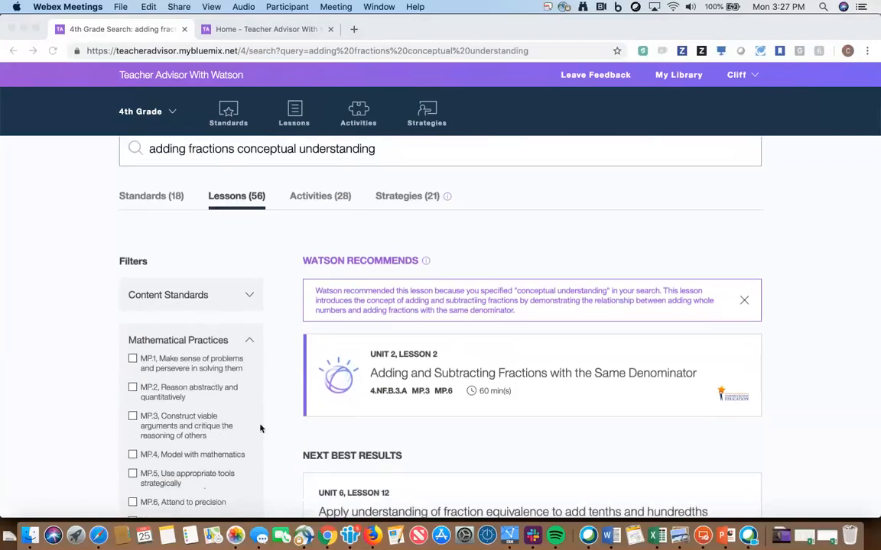
scroll(260, 429, down, 1)
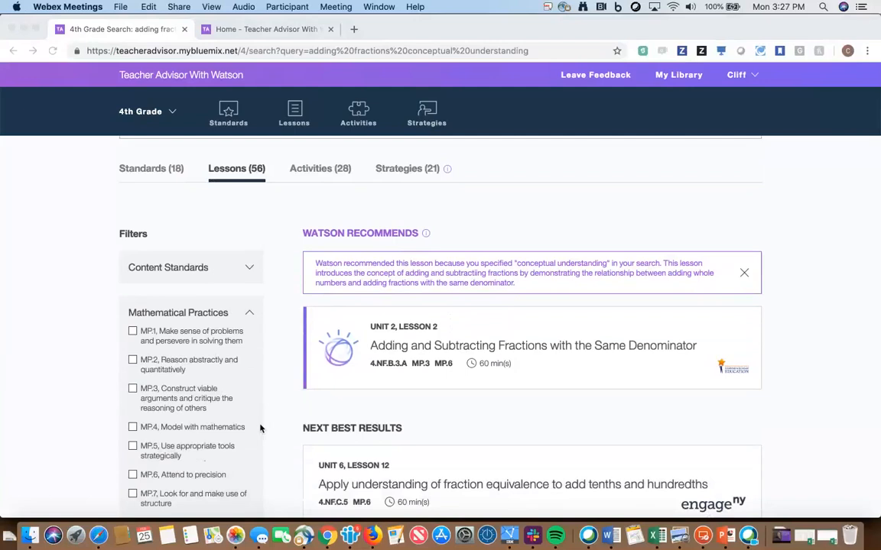
scroll(260, 429, up, 4)
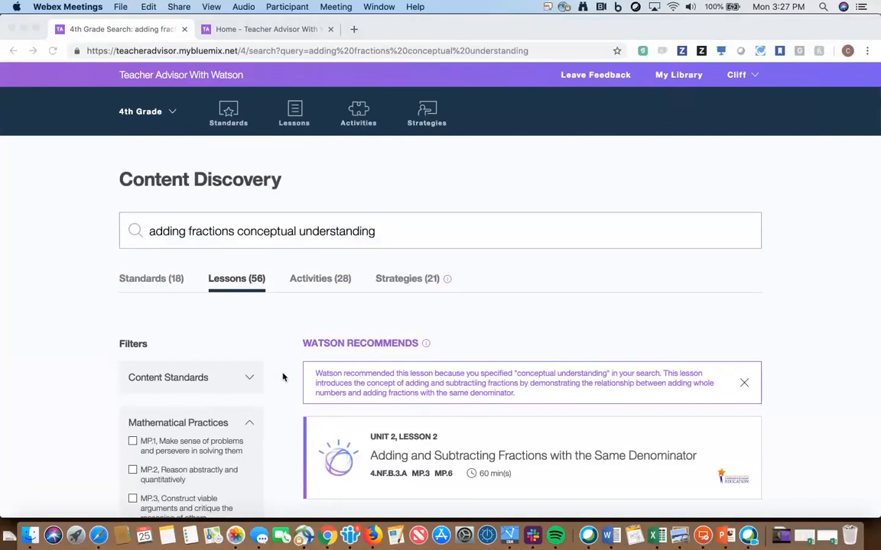
scroll(281, 376, down, 2)
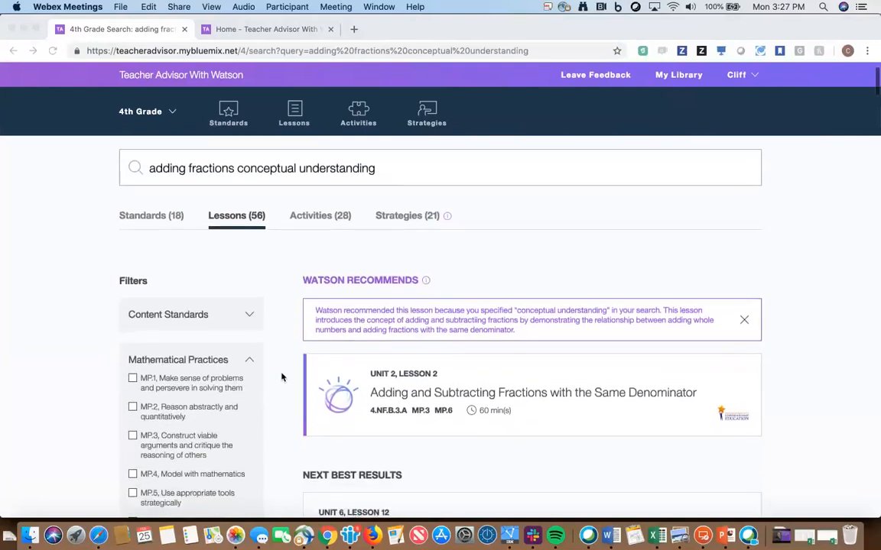
scroll(281, 376, down, 2)
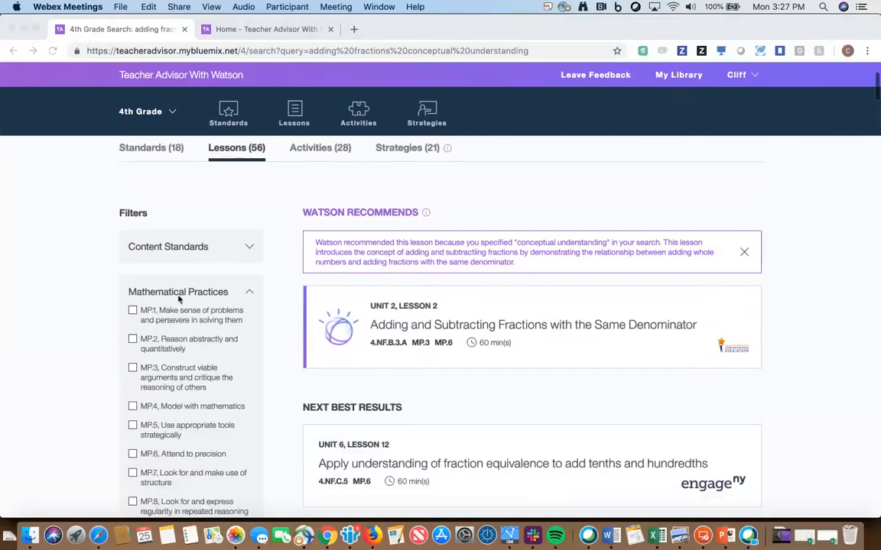
Step: Filter the lesson results by the mathematical practice MP.2, Reason abstractly and quantitatively
click(130, 344)
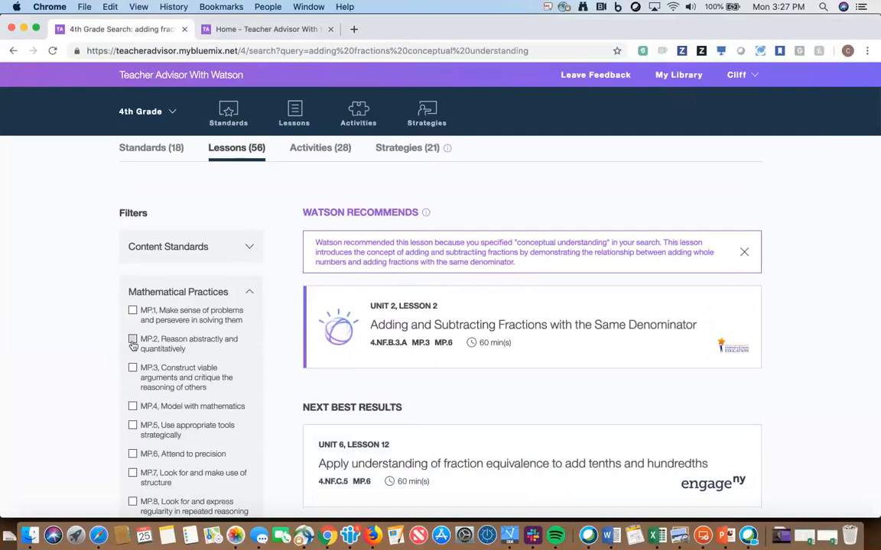
click(133, 344)
scroll(197, 354, down, 2)
scroll(197, 355, down, 2)
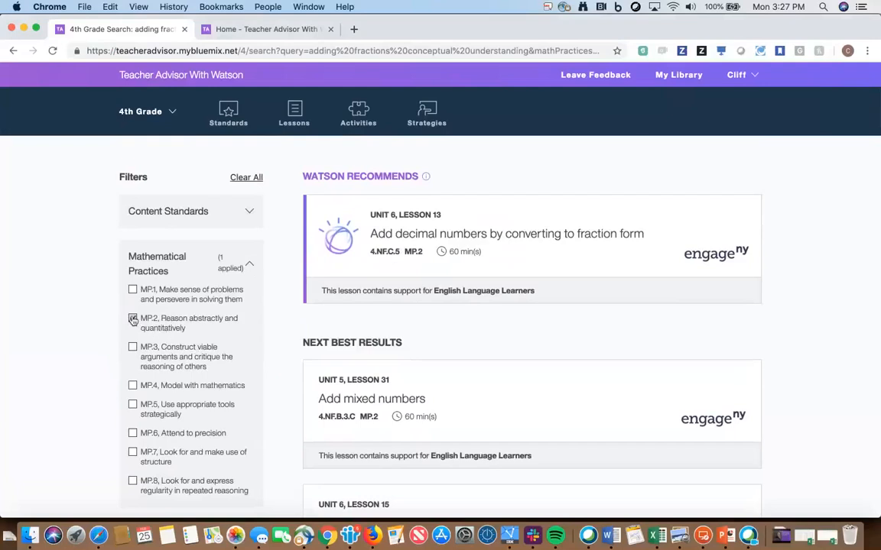
Step: Remove the MP.2 filter from the lesson results and collapse the Mathematical Practices filter group
click(133, 319)
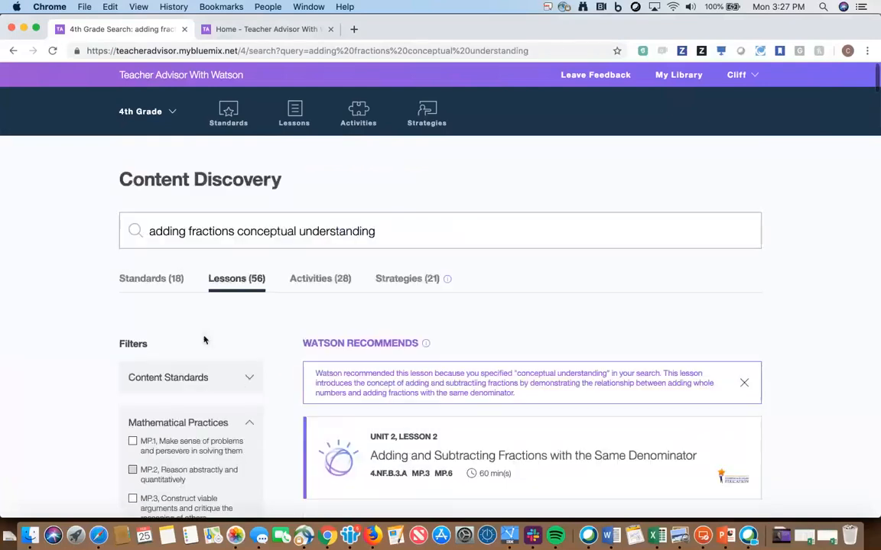
click(249, 425)
Step: Examine the Sources and Accommodation Types filters along with the recommended lesson and the next best results
scroll(581, 336, down, 3)
scroll(792, 323, down, 3)
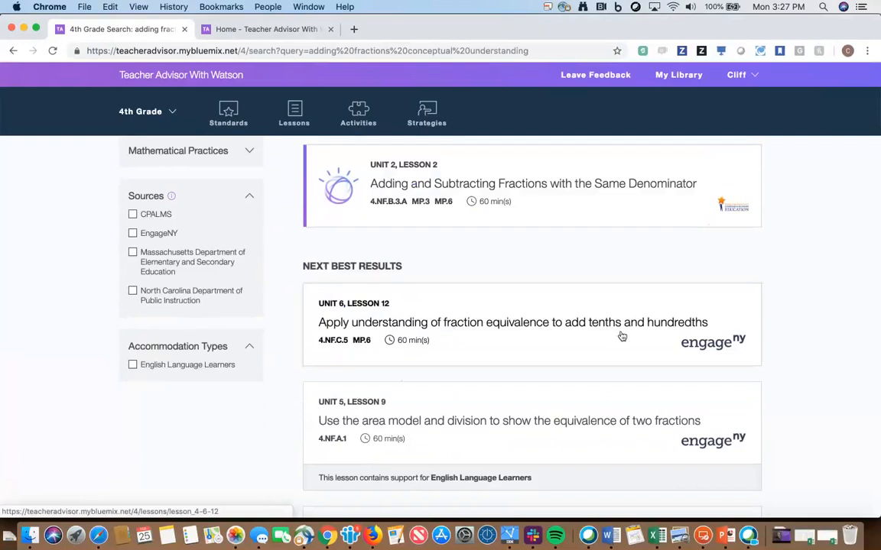
scroll(620, 335, down, 1)
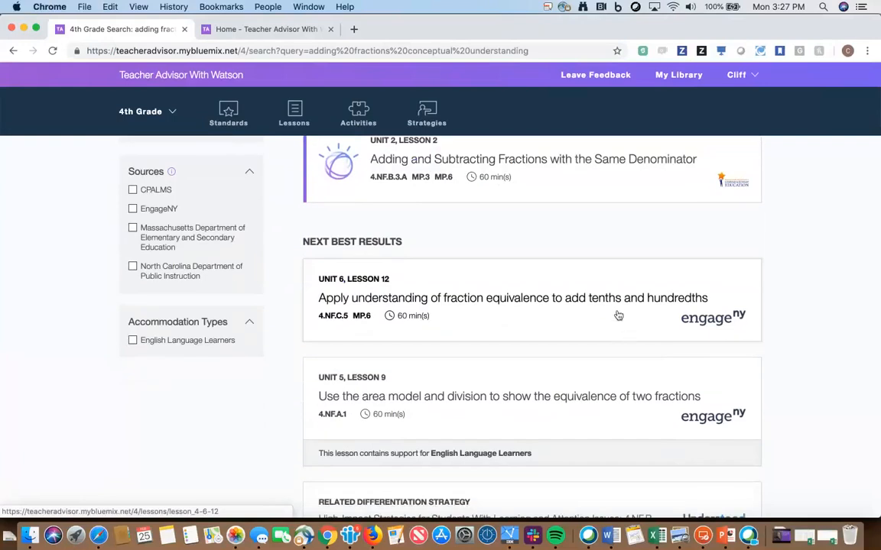
scroll(619, 309, up, 5)
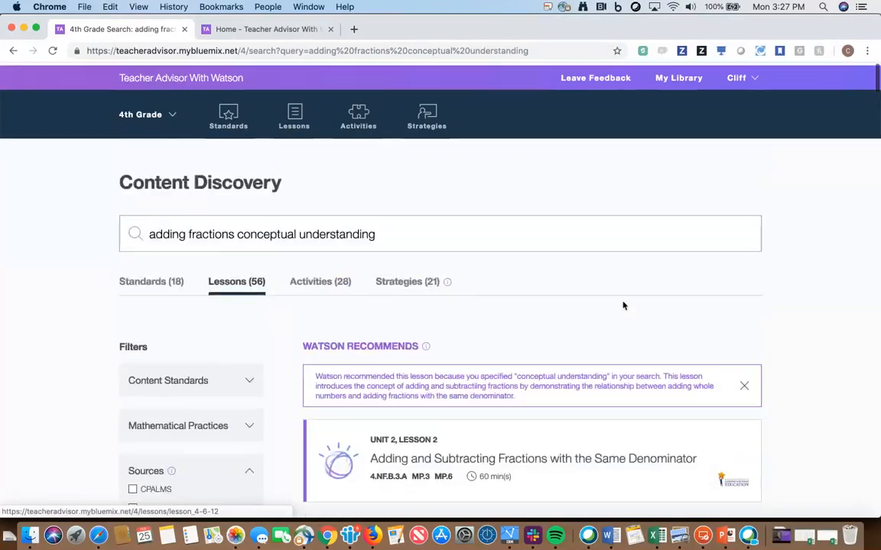
scroll(623, 305, down, 1)
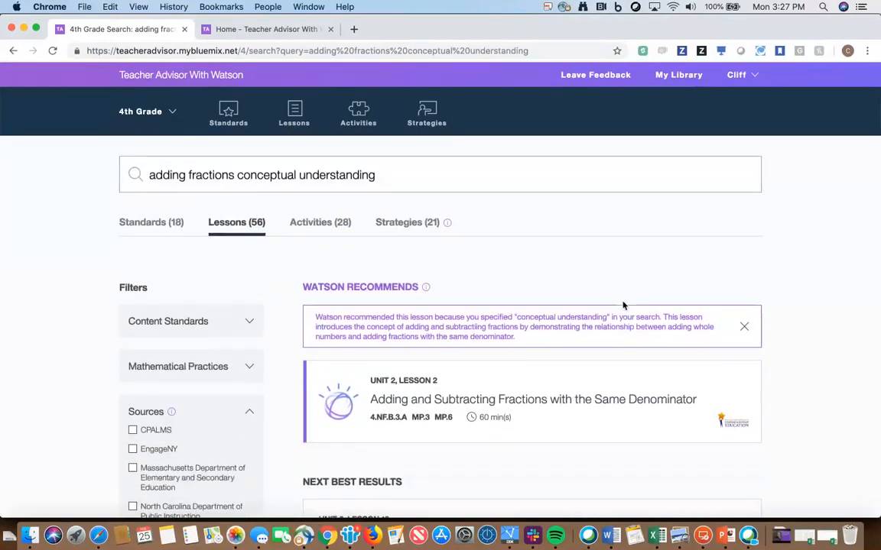
scroll(623, 306, up, 2)
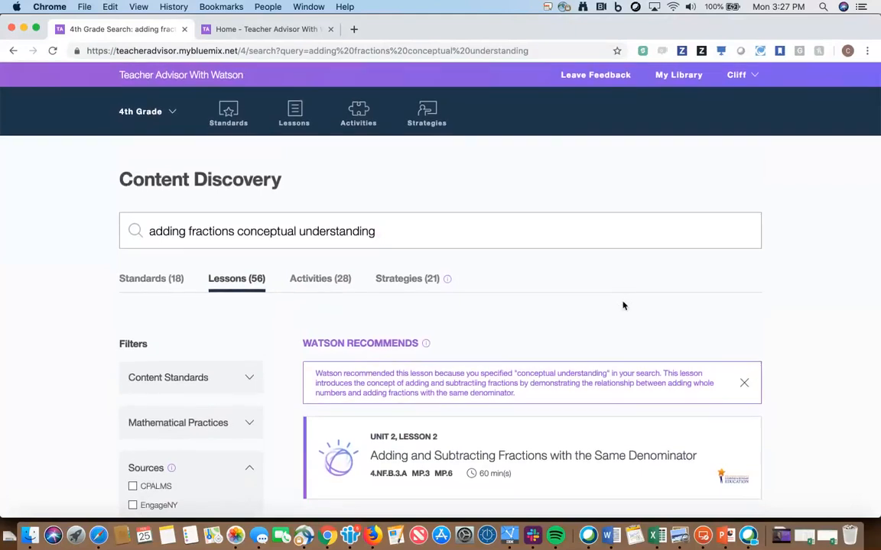
scroll(623, 306, down, 5)
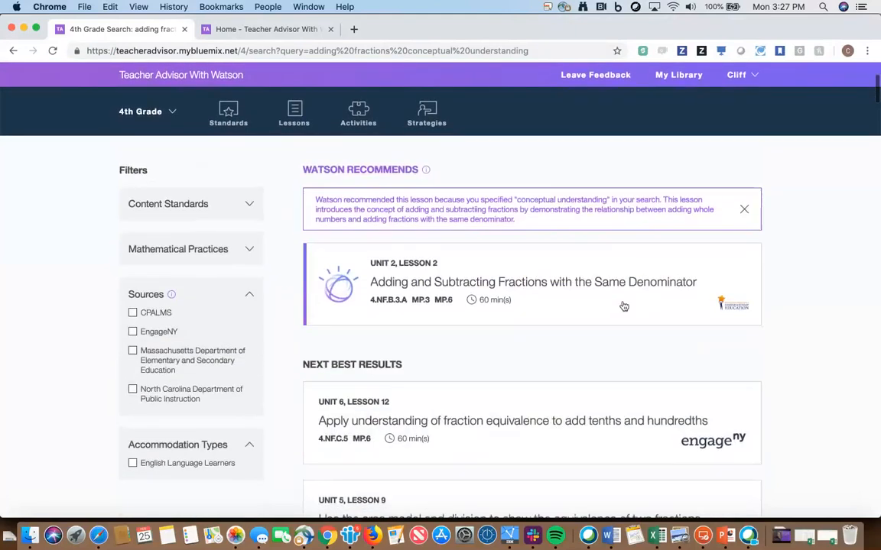
scroll(623, 305, down, 2)
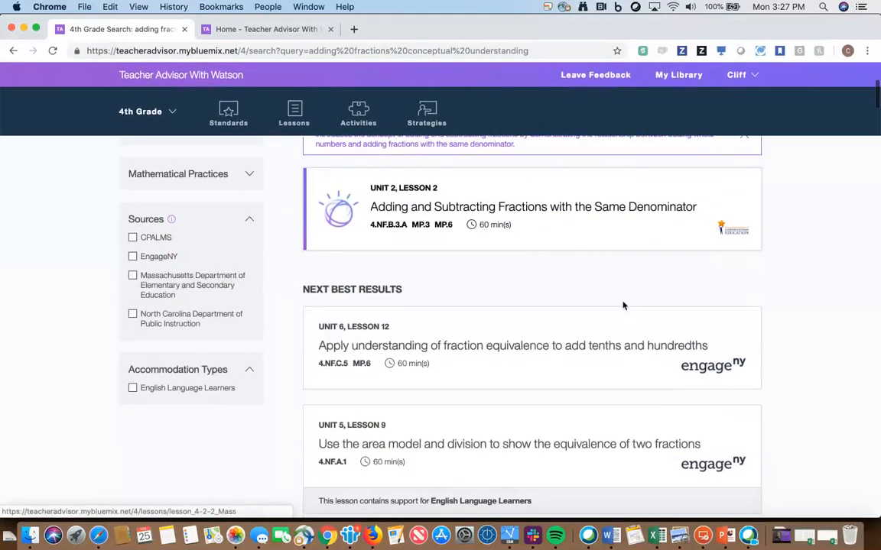
Step: Open the EngageNY lesson "Apply understanding of fraction equivalence to add tenths and hundredths" and review its aligned standards
click(555, 363)
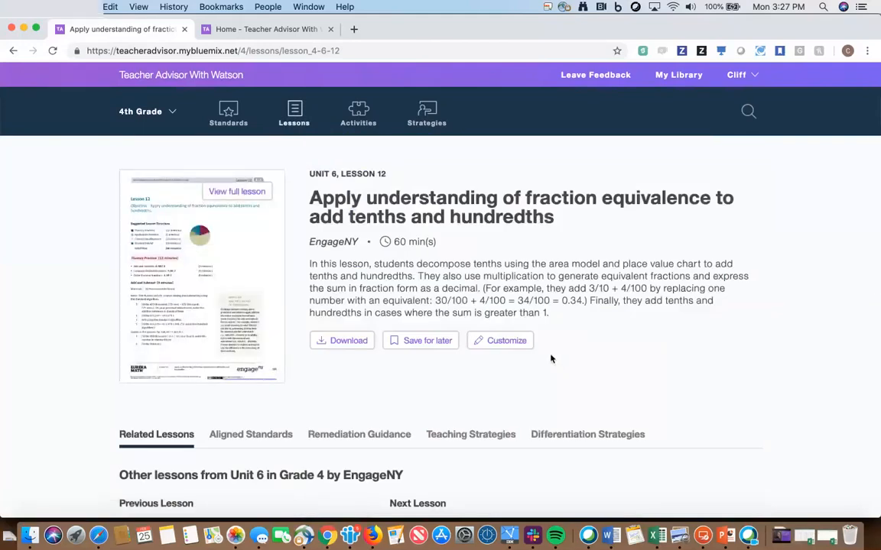
scroll(485, 240, down, 5)
click(240, 263)
scroll(249, 330, down, 3)
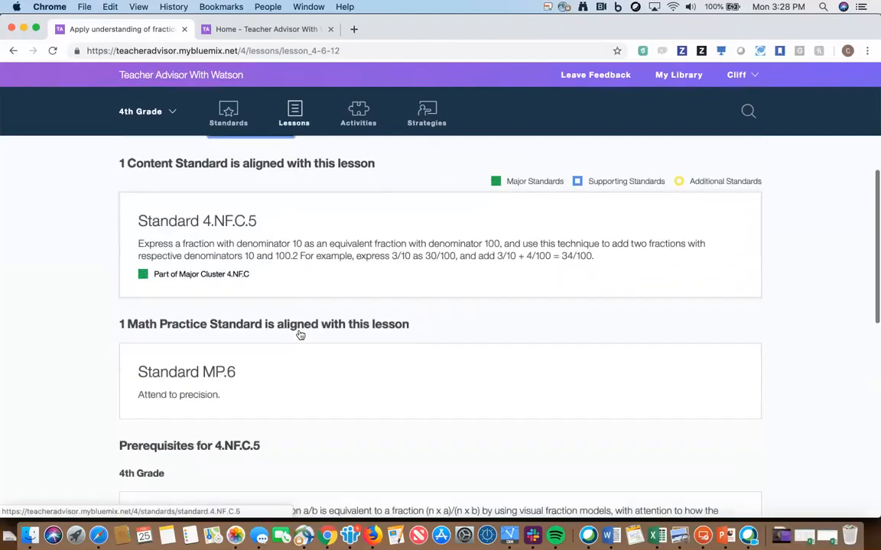
scroll(302, 388, up, 5)
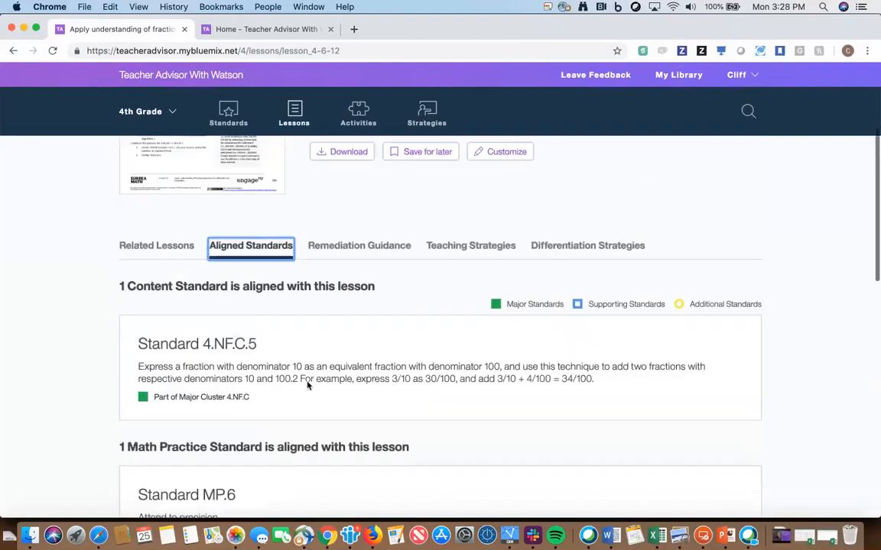
scroll(307, 386, up, 4)
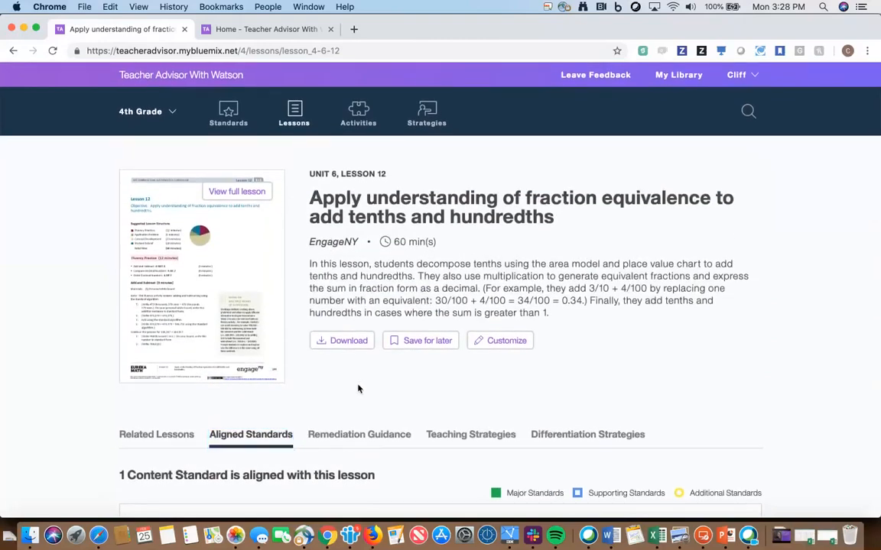
Step: Open the lesson for customization and look over its description, standards and suggested lesson structure
click(514, 346)
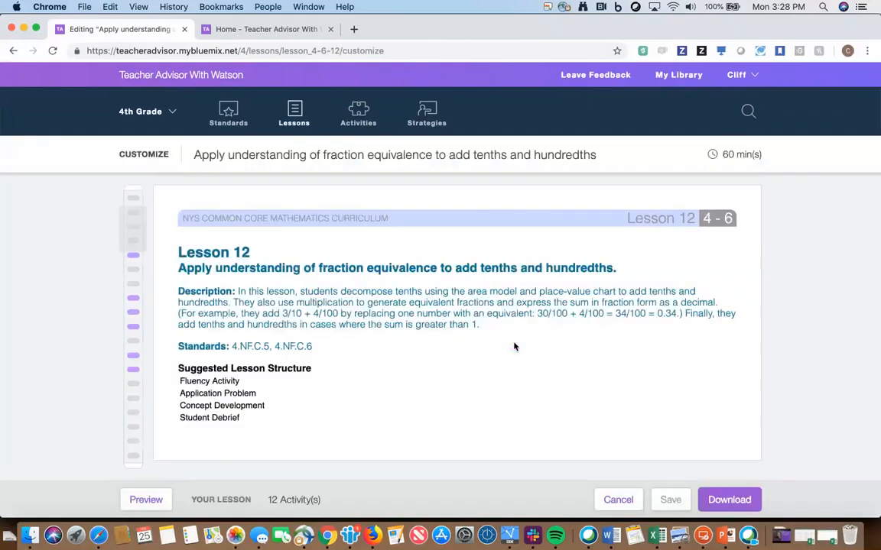
scroll(515, 346, down, 1)
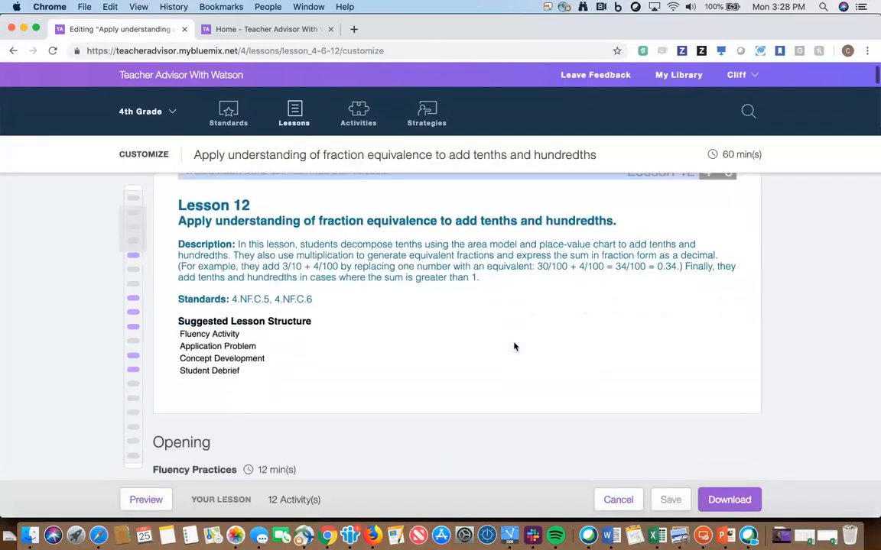
scroll(514, 346, up, 1)
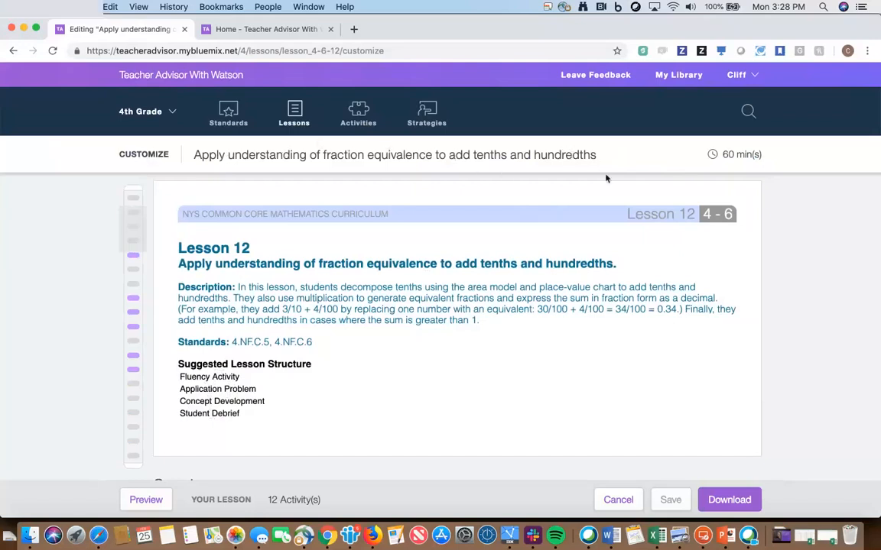
scroll(554, 244, down, 3)
scroll(554, 244, up, 3)
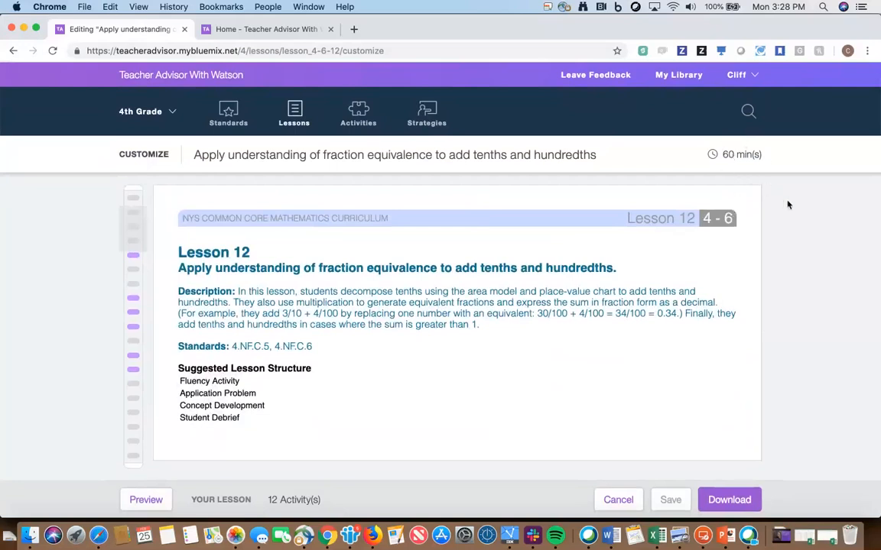
scroll(572, 303, down, 1)
scroll(573, 303, up, 1)
Step: Add a note before the Add and Subtract fluency activity about calling on two named students during the share out portion of the fluency practice
scroll(309, 347, down, 5)
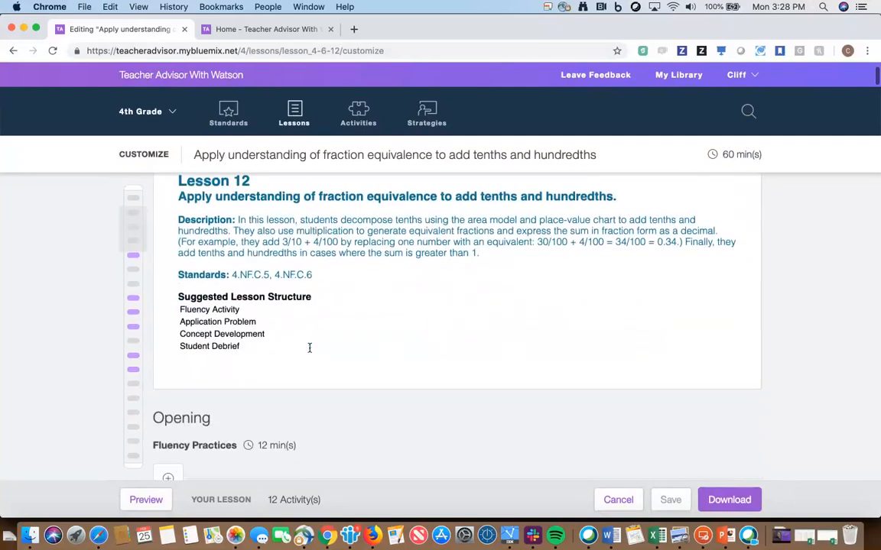
scroll(310, 352, down, 2)
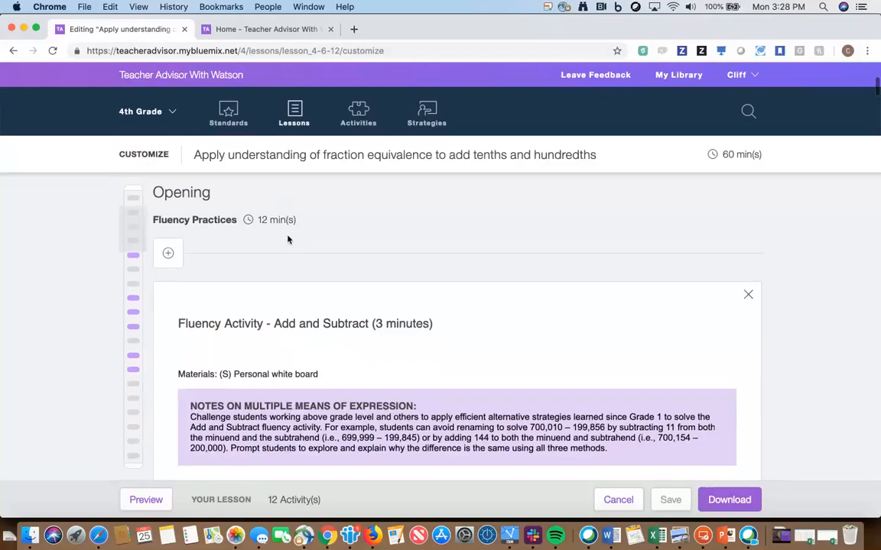
scroll(273, 236, down, 1)
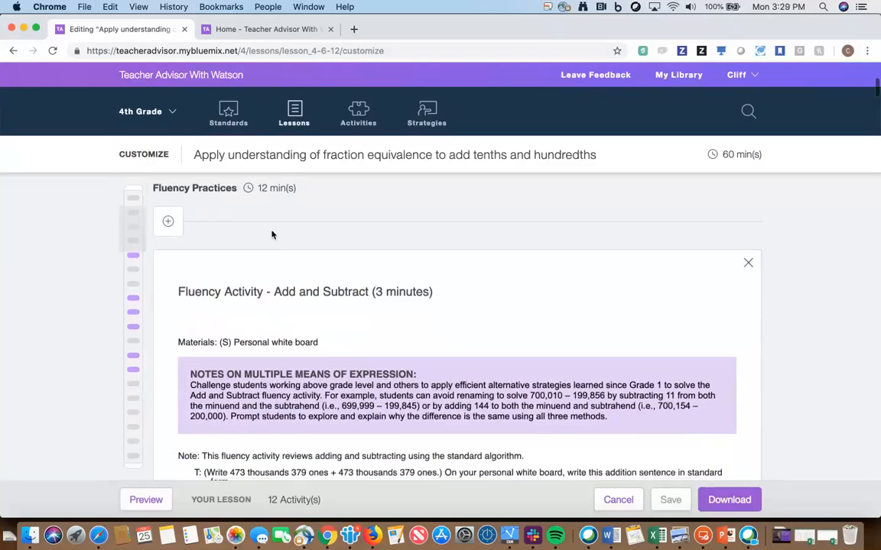
click(168, 222)
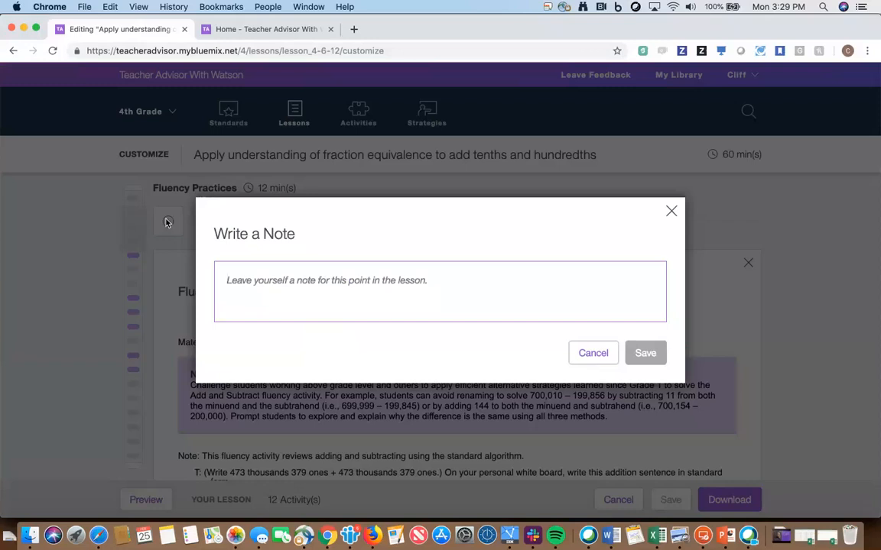
text(Make sure to c)
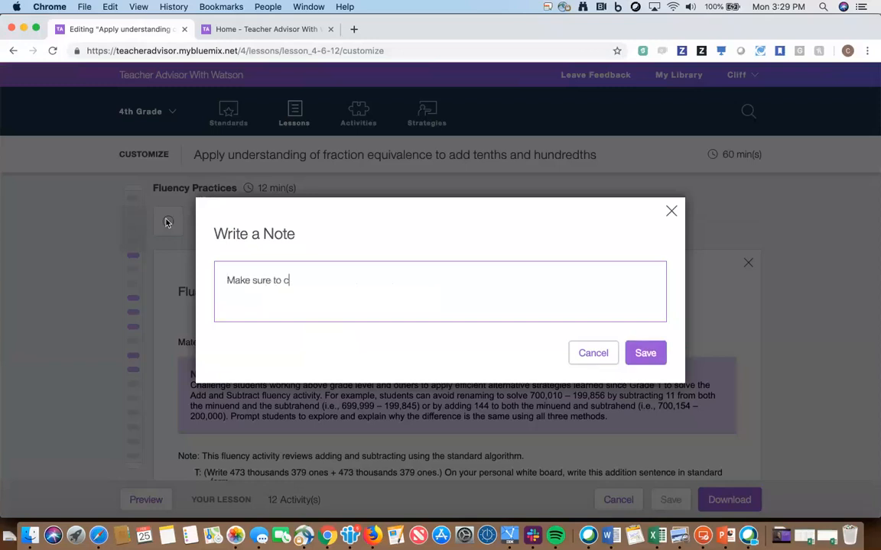
text(all on Dante and Gabbhy)
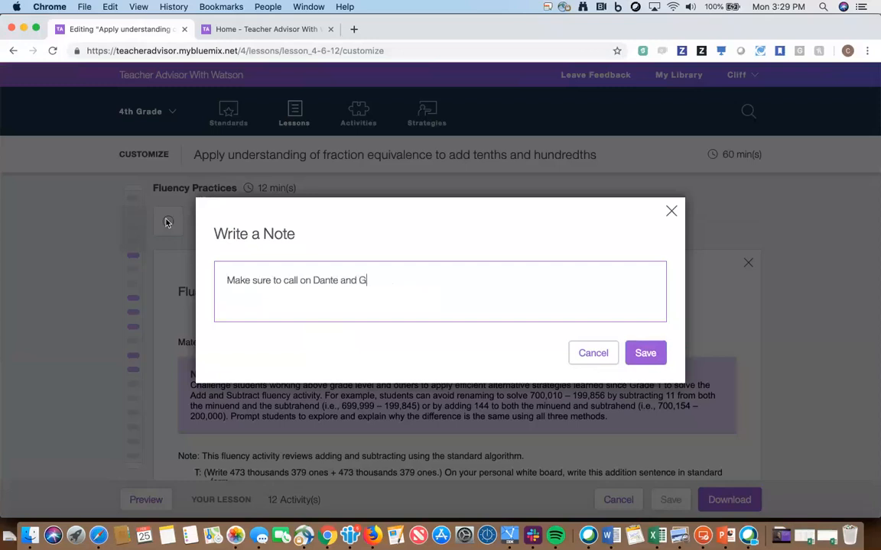
key(BackSpace)
key(BackSpace)
key(BackSpace)
text(y during the share out p)
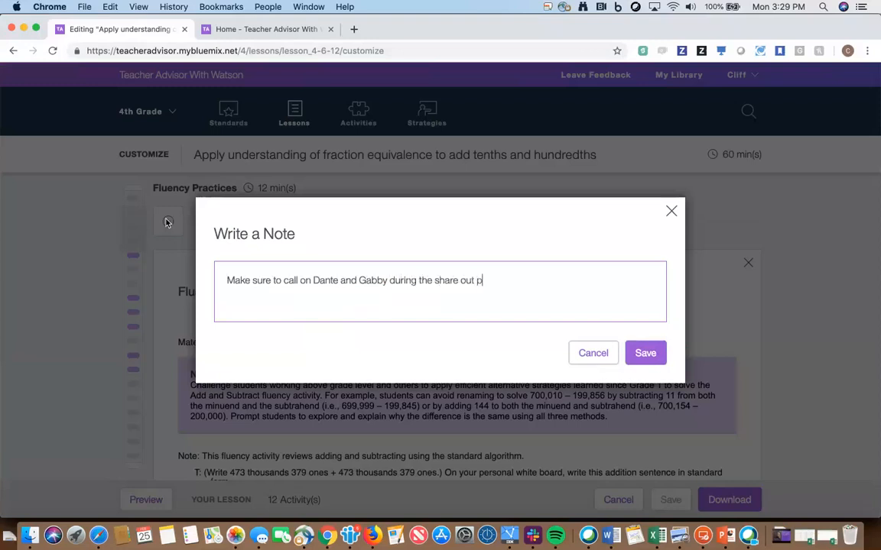
text(ortion of the fluency practic)
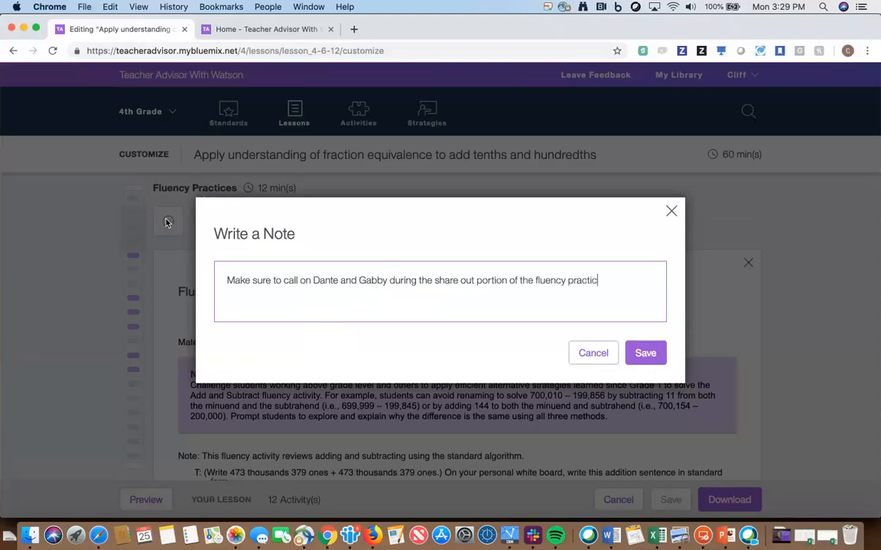
text(e.)
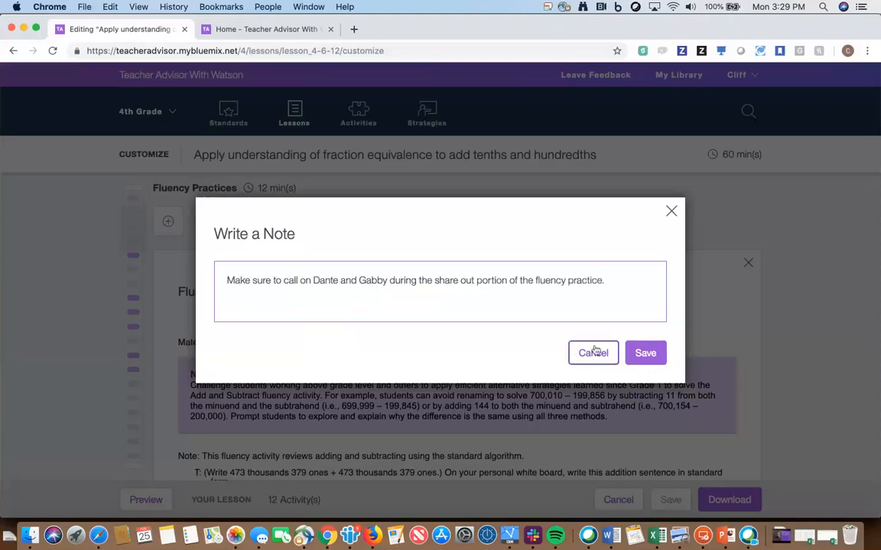
click(659, 360)
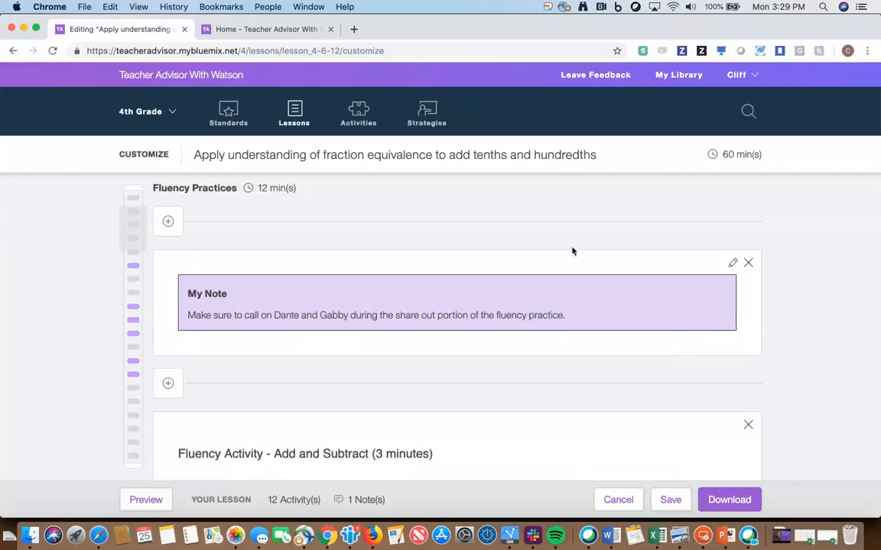
Step: Preview the custom lesson to check how the note sits between the overview and the first fluency activity, and close the preview
click(144, 501)
scroll(519, 271, down, 5)
scroll(520, 276, down, 3)
scroll(576, 276, up, 1)
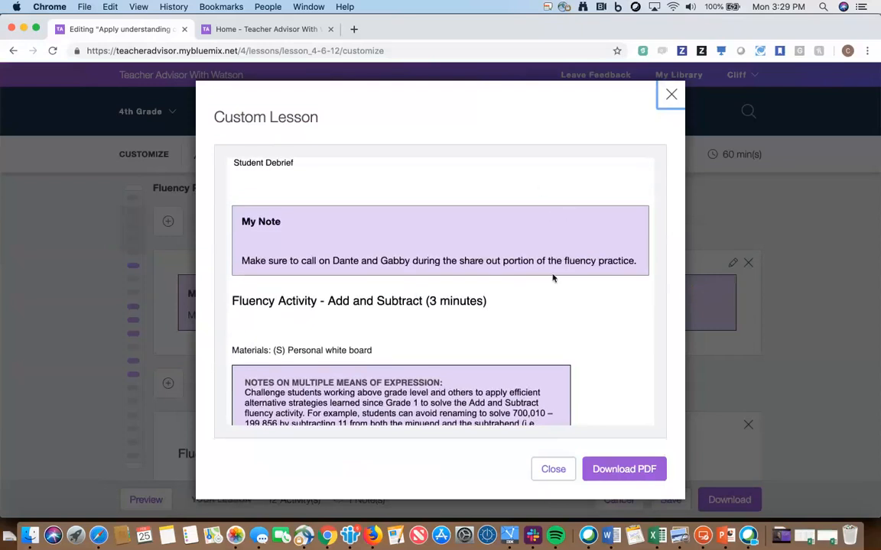
scroll(552, 277, up, 2)
scroll(553, 278, up, 3)
scroll(553, 278, down, 4)
scroll(554, 278, down, 2)
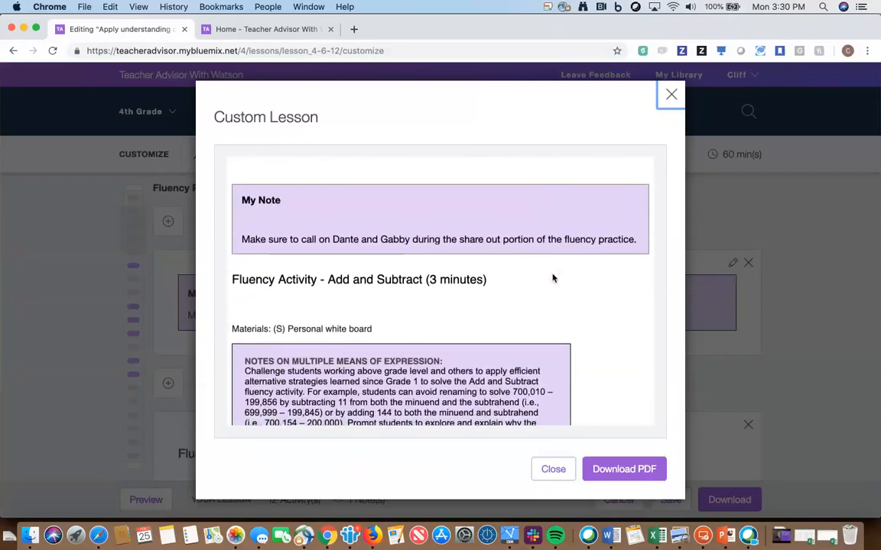
scroll(552, 277, up, 4)
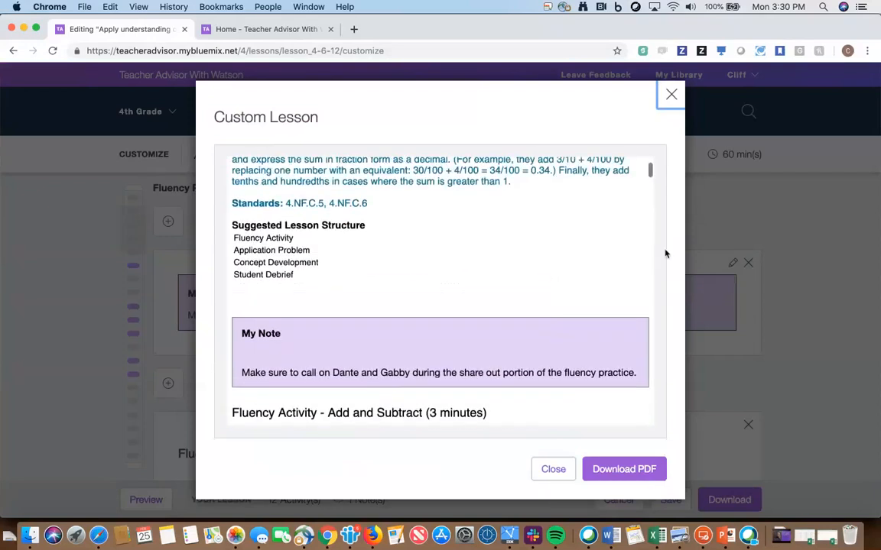
scroll(557, 370, up, 4)
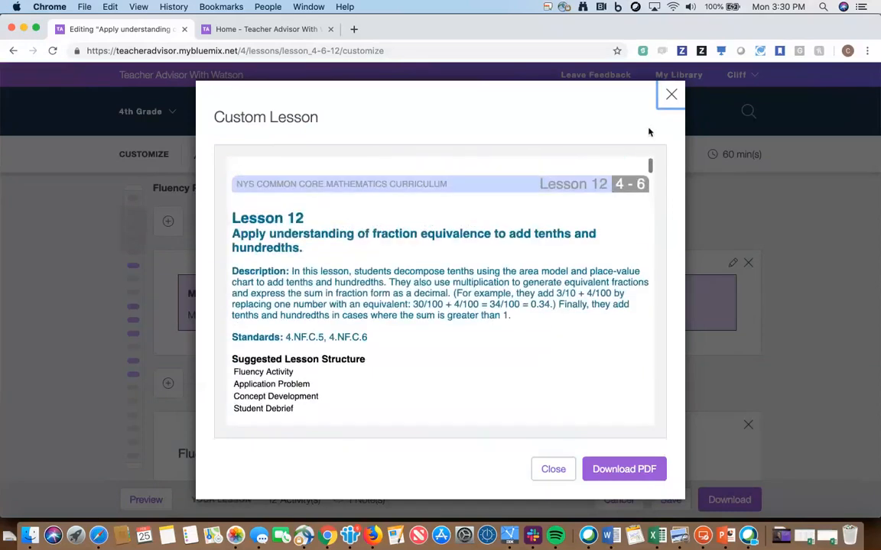
click(671, 96)
Step: Delete the Compare Decimal Numbers and Order Decimal Numbers fluency activities from the custom lesson
scroll(708, 341, down, 2)
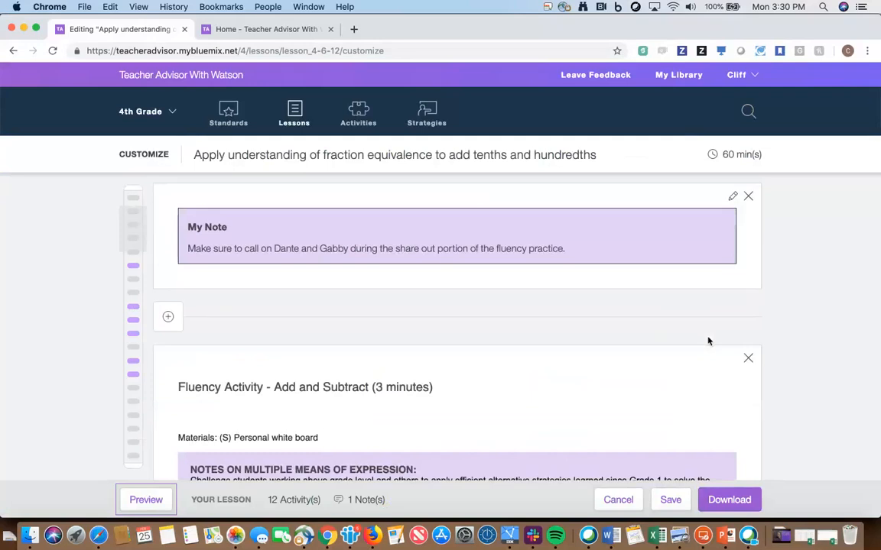
scroll(708, 342, down, 4)
scroll(529, 342, down, 5)
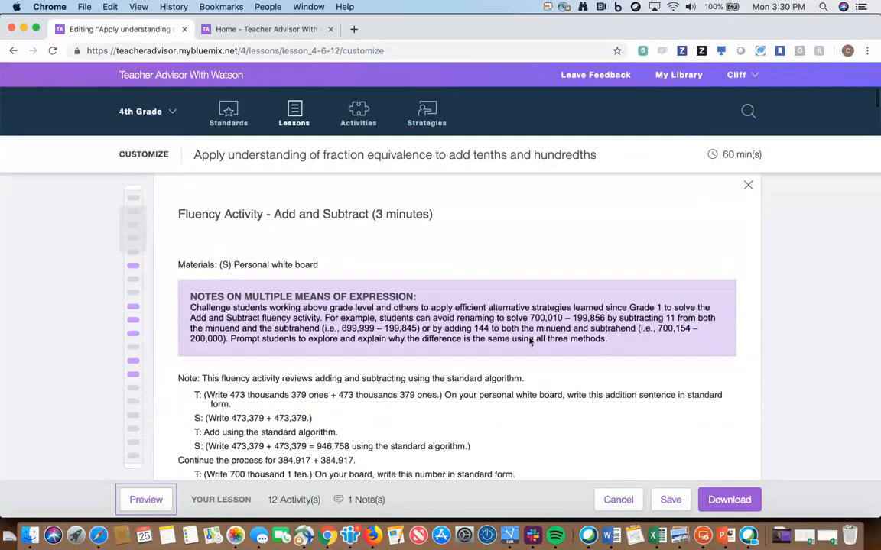
scroll(530, 342, up, 2)
scroll(530, 341, down, 10)
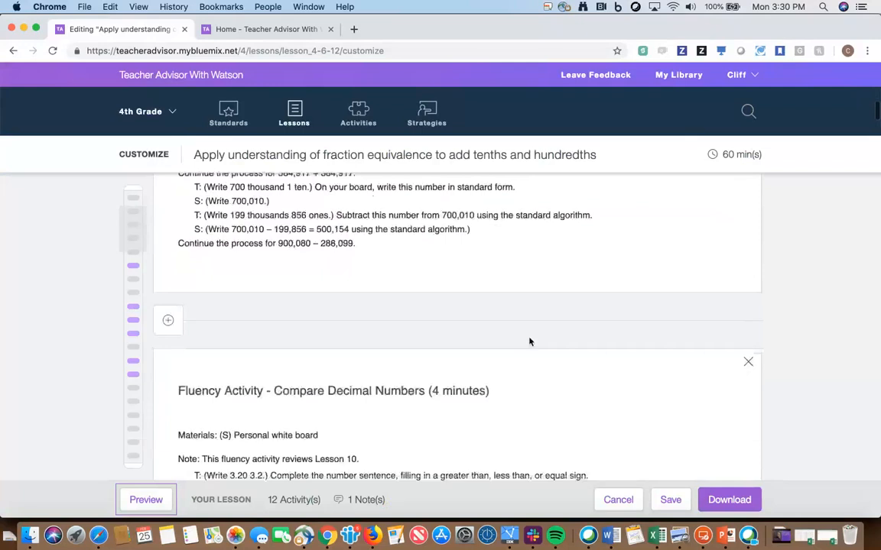
scroll(530, 342, down, 2)
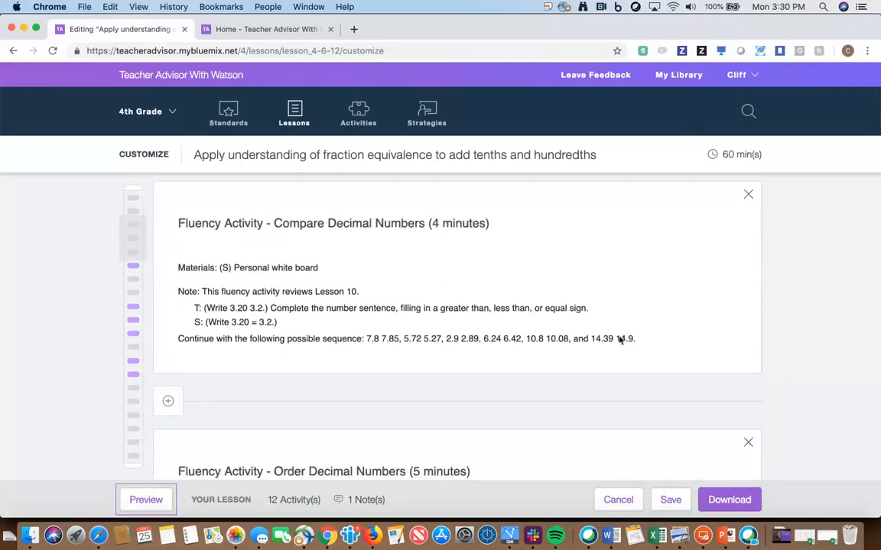
click(748, 196)
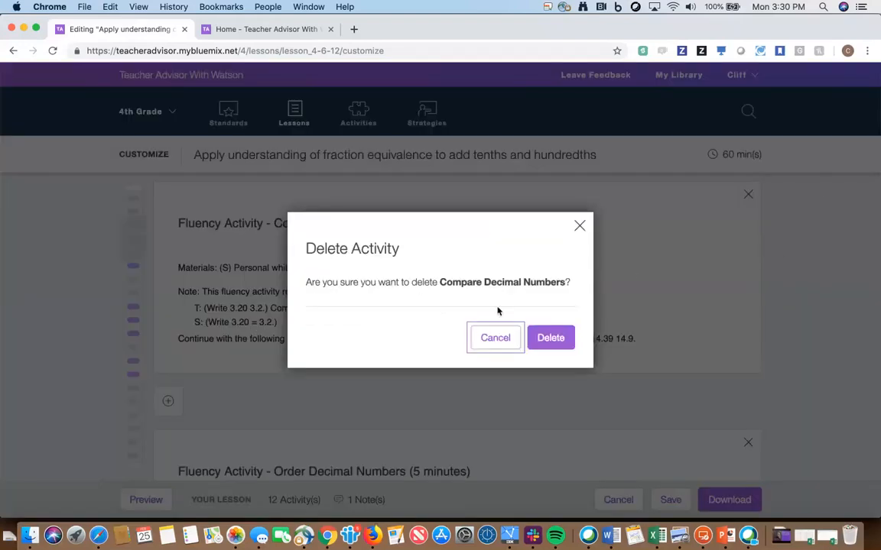
click(550, 340)
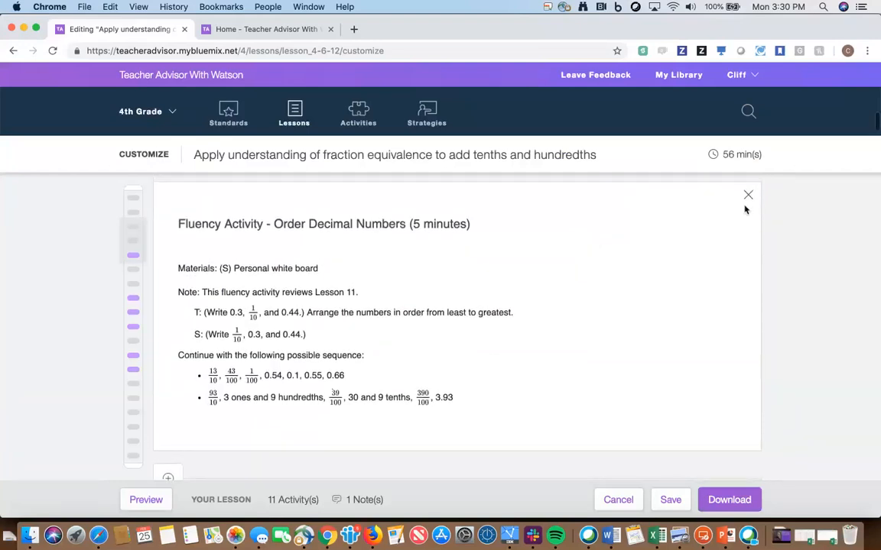
click(749, 198)
click(551, 336)
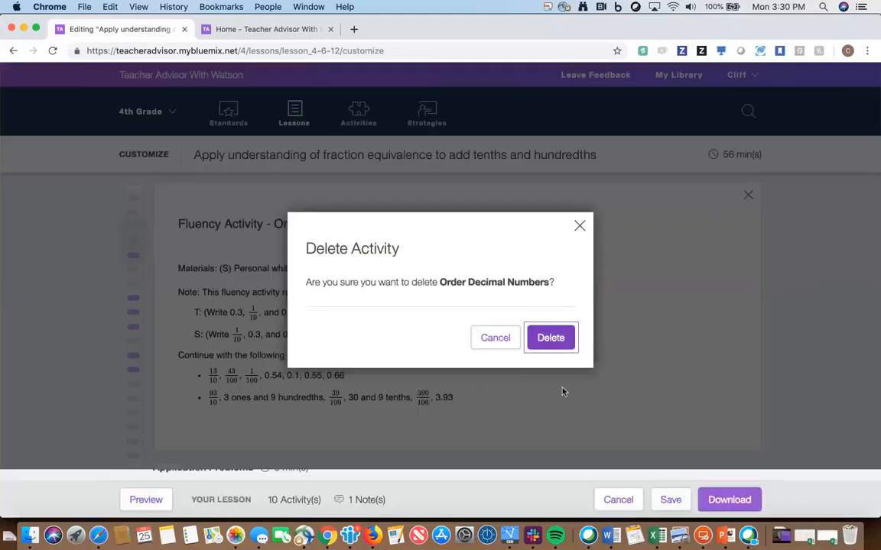
Step: Preview the suggested Add Mixed Numbers fluency activity for classes struggling with prerequisites and add it to the lesson
scroll(560, 362, up, 8)
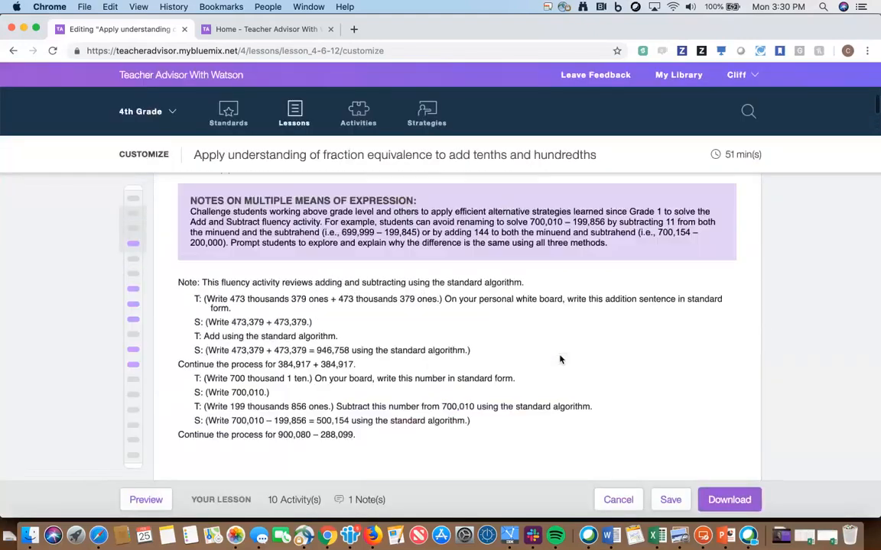
scroll(560, 360, up, 5)
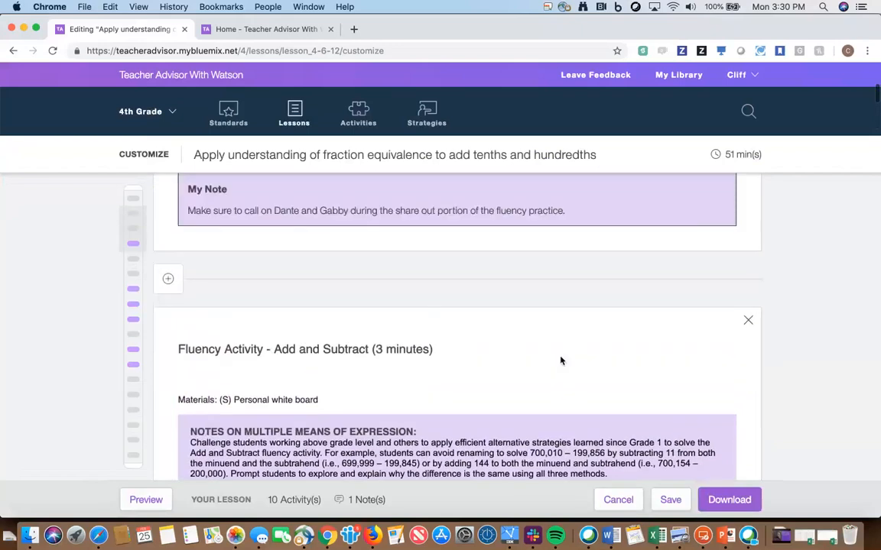
scroll(560, 361, down, 12)
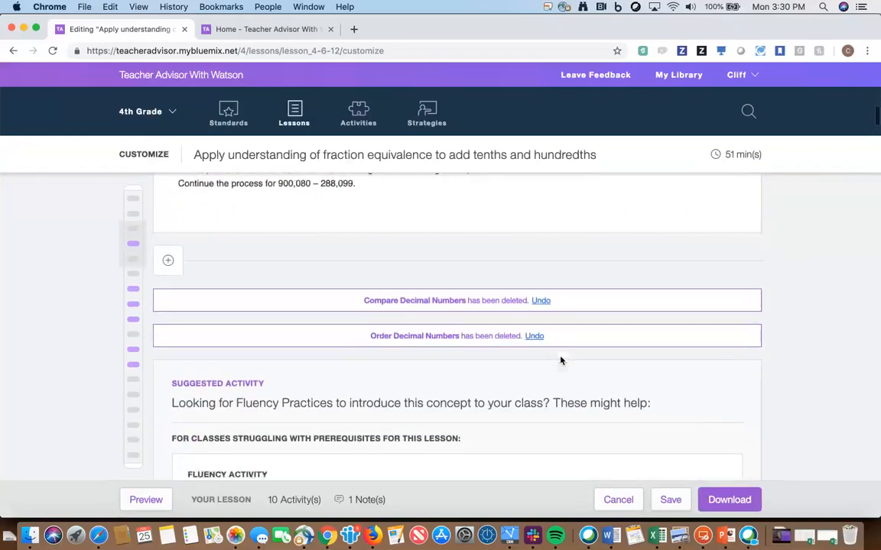
scroll(561, 361, down, 3)
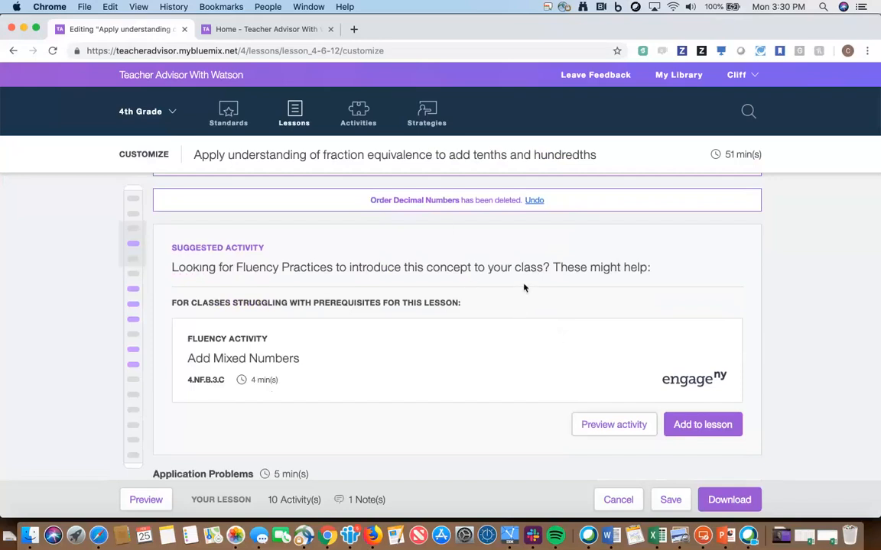
click(595, 423)
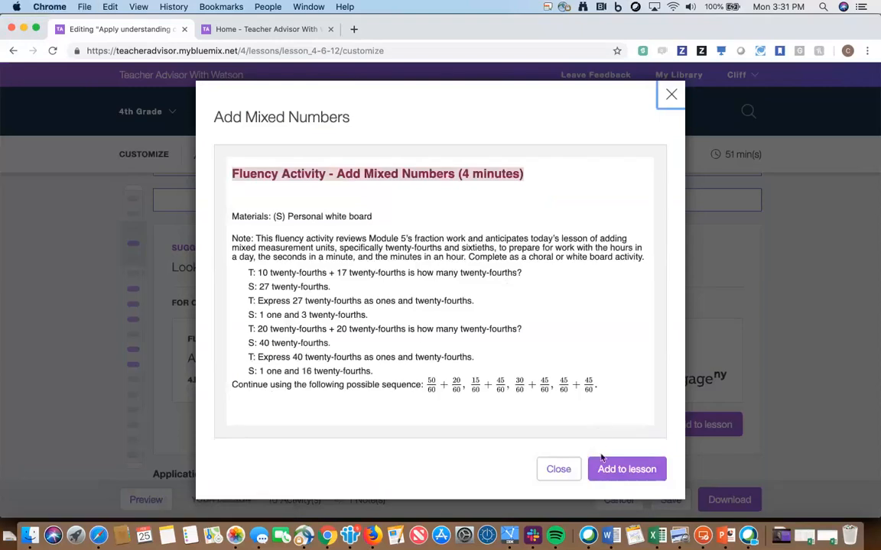
click(624, 469)
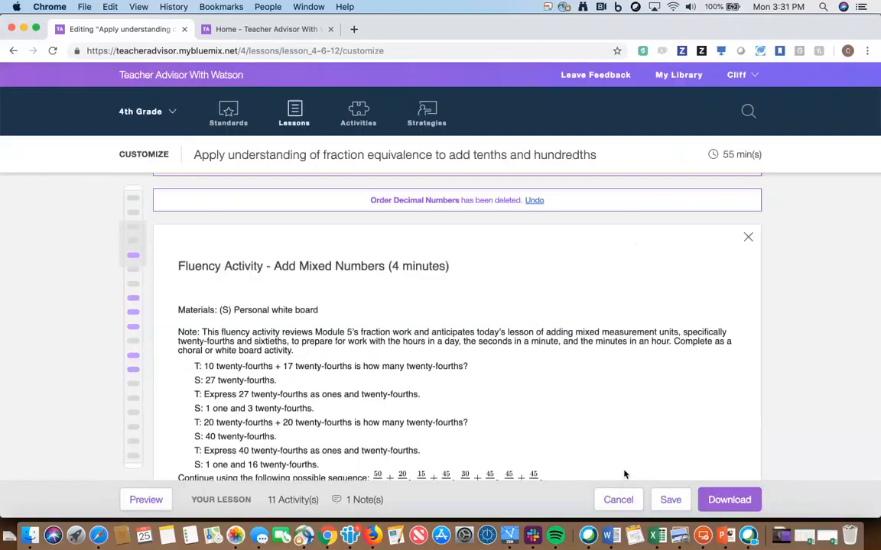
Step: Review the added Add Mixed Numbers activity below the deleted decimal activities, down to the fluency suggestion that follows it
scroll(541, 378, down, 1)
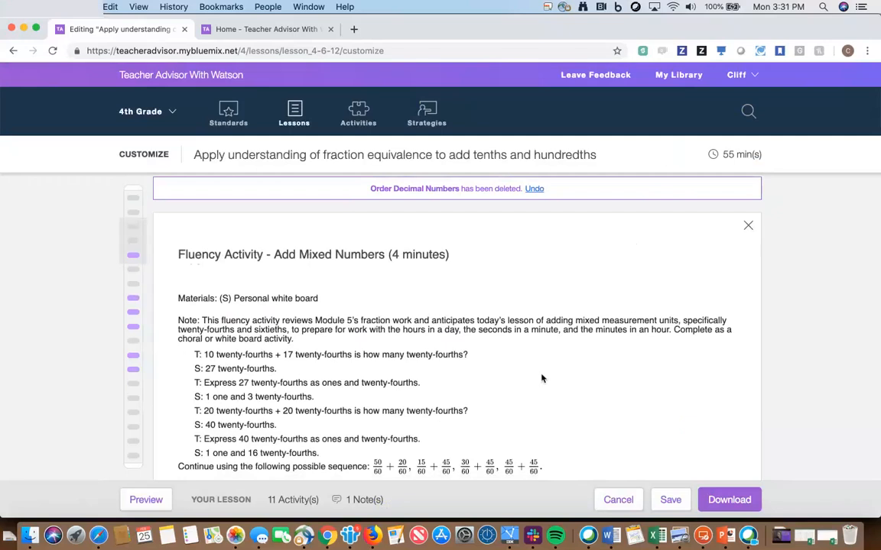
scroll(541, 379, down, 3)
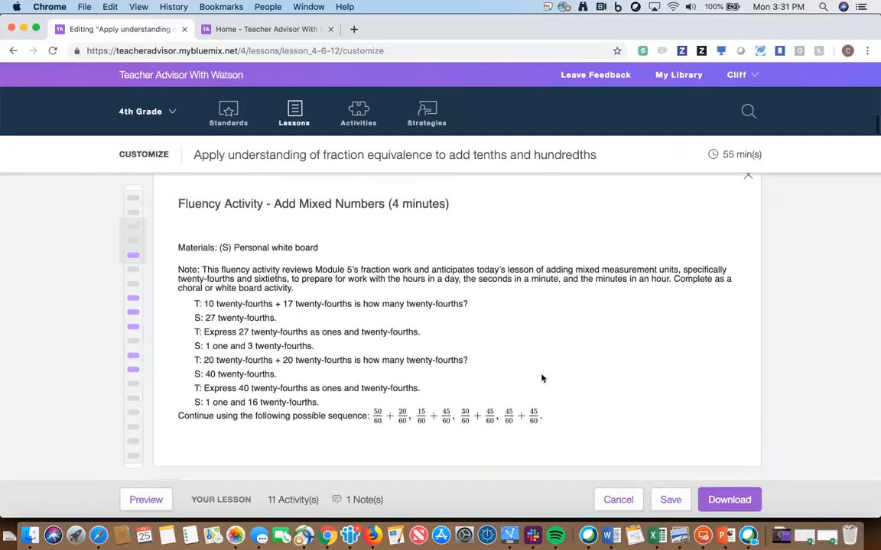
scroll(541, 378, up, 6)
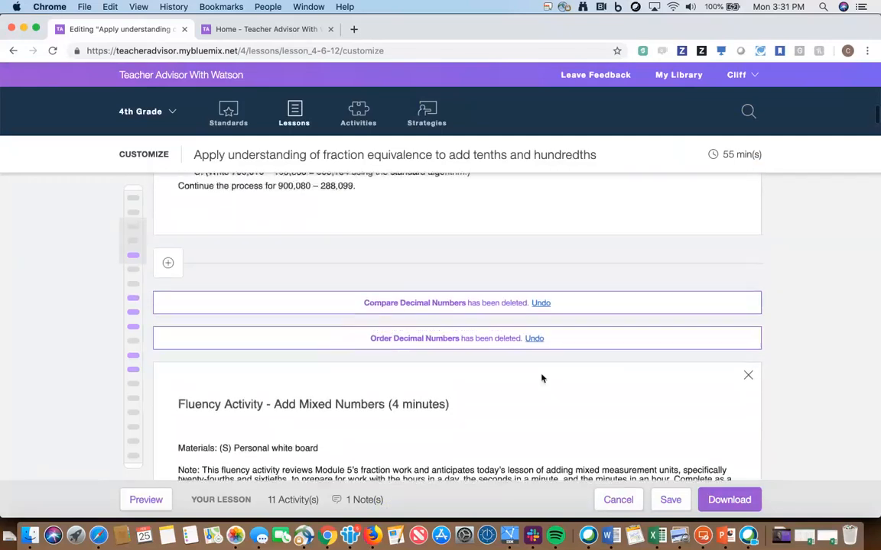
scroll(542, 379, up, 5)
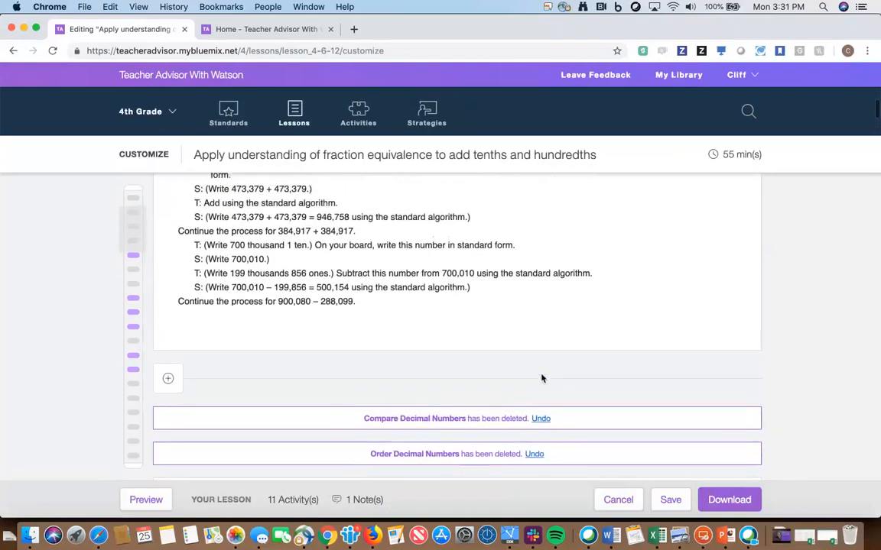
scroll(542, 379, down, 1)
scroll(541, 378, up, 6)
scroll(541, 378, down, 2)
scroll(541, 378, down, 12)
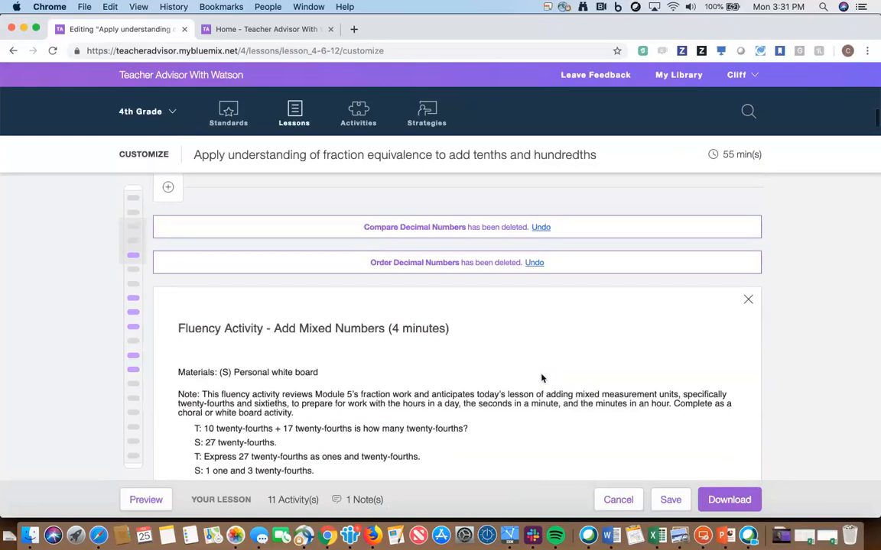
scroll(541, 378, down, 2)
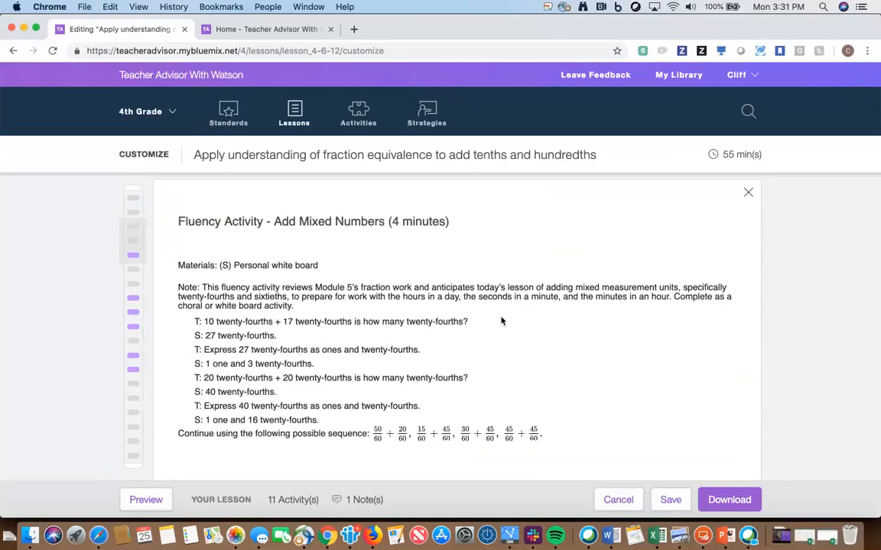
scroll(501, 321, down, 1)
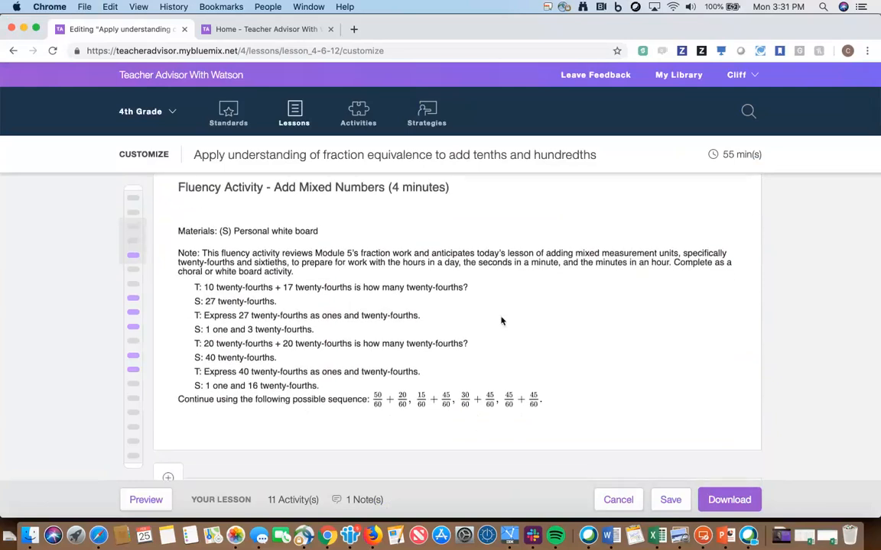
scroll(501, 321, down, 3)
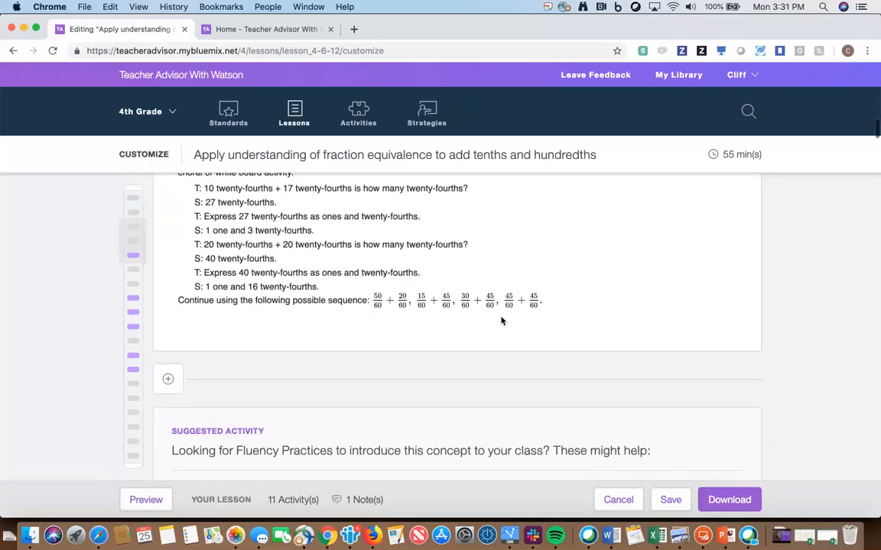
scroll(502, 321, down, 2)
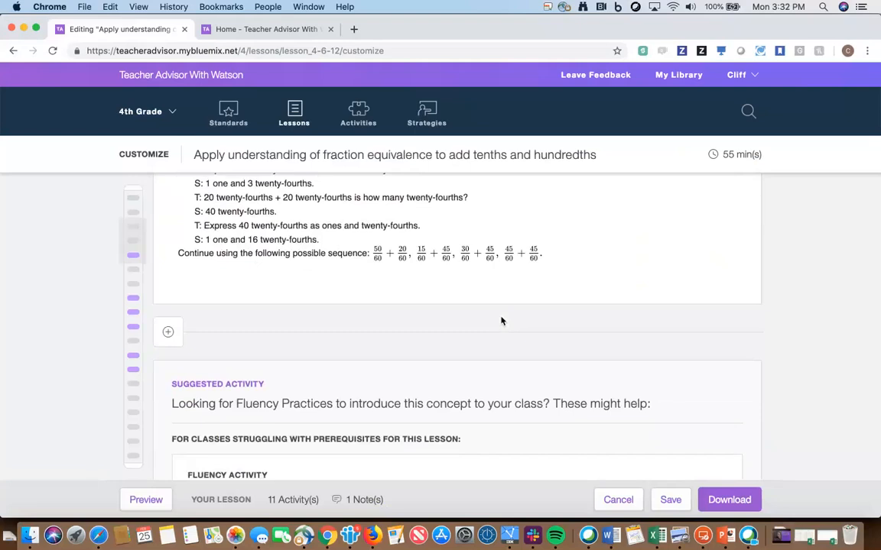
scroll(501, 321, down, 3)
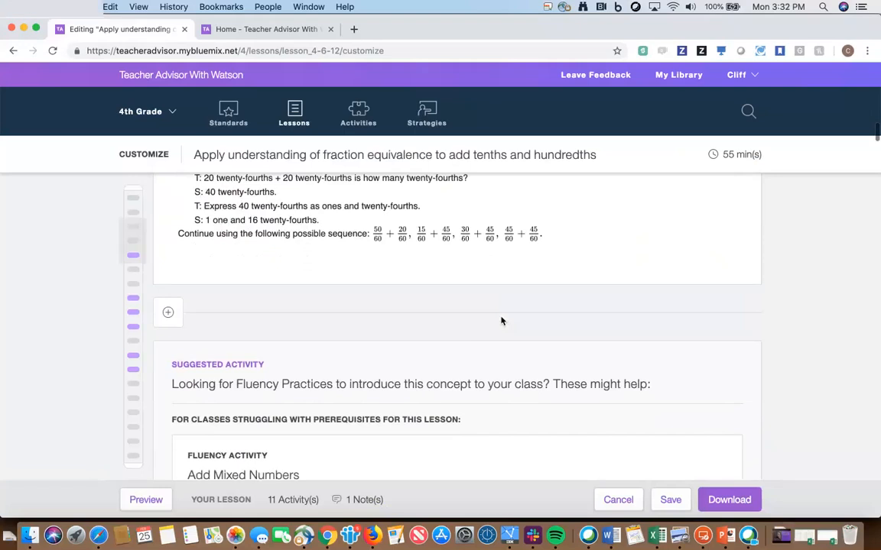
scroll(501, 321, down, 1)
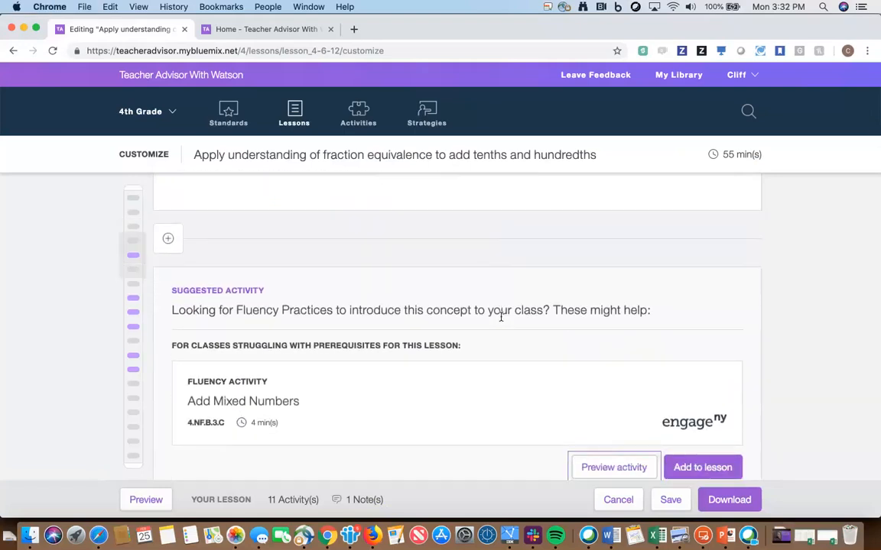
scroll(556, 380, down, 2)
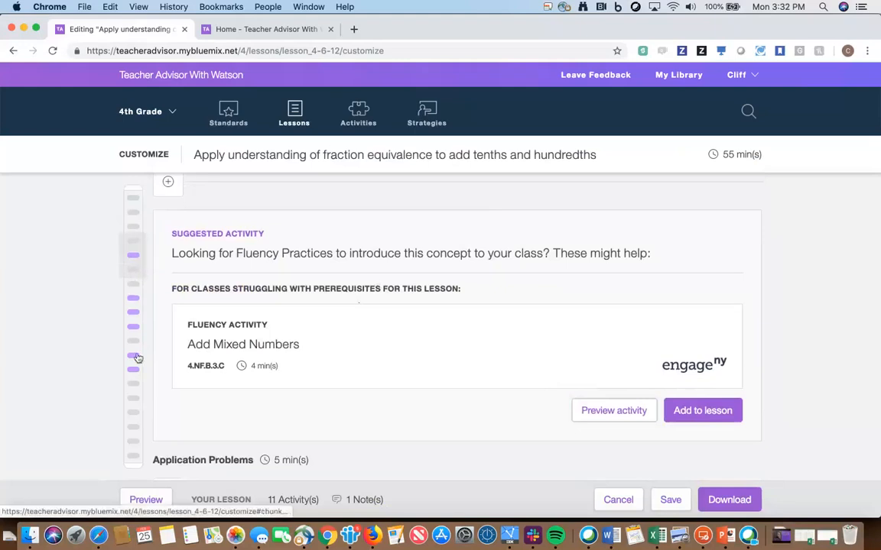
Step: Jump between lesson sections: the added Add Mixed Numbers activity, the fluency suggestion, the Practice With Tools suggestion, and back to the fluency suggestion
click(137, 405)
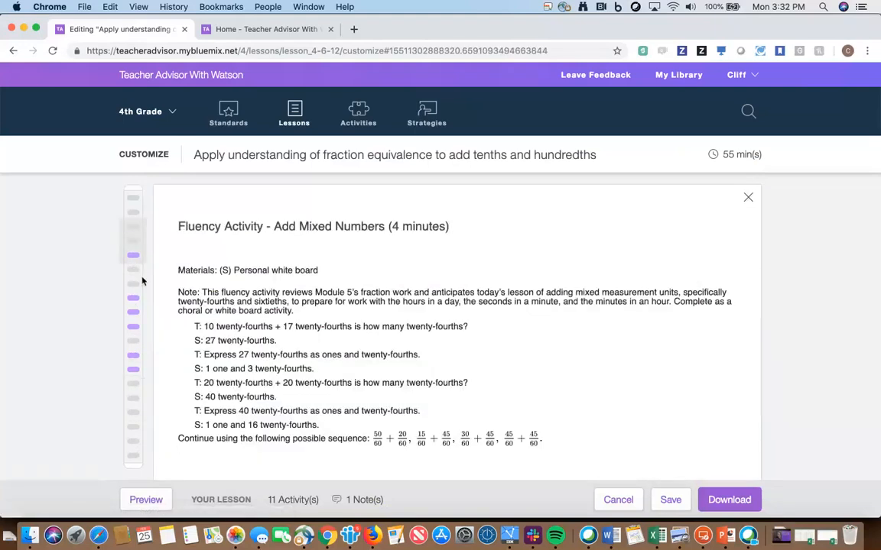
click(133, 259)
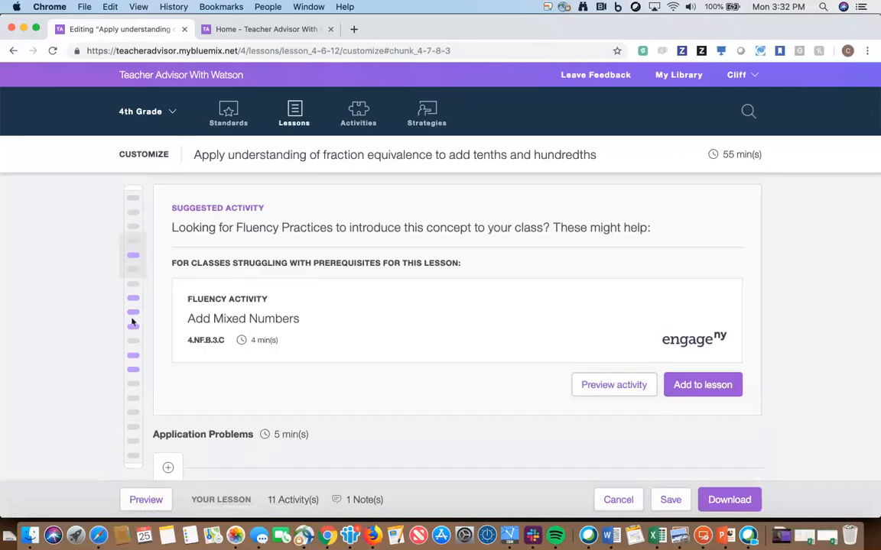
click(133, 303)
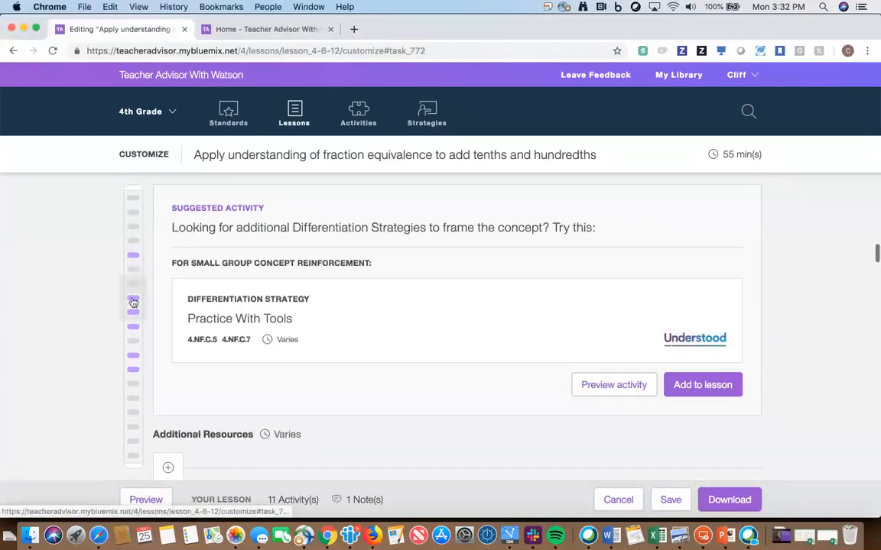
click(132, 257)
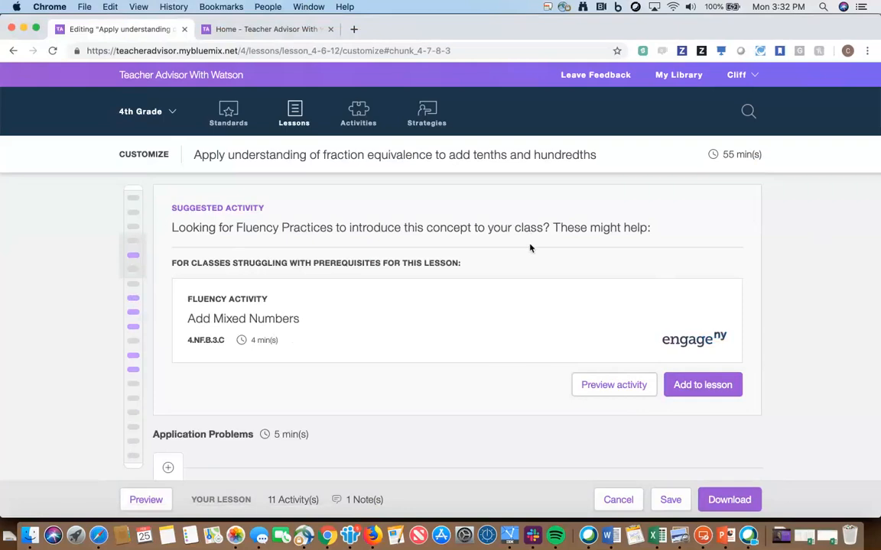
scroll(530, 248, down, 3)
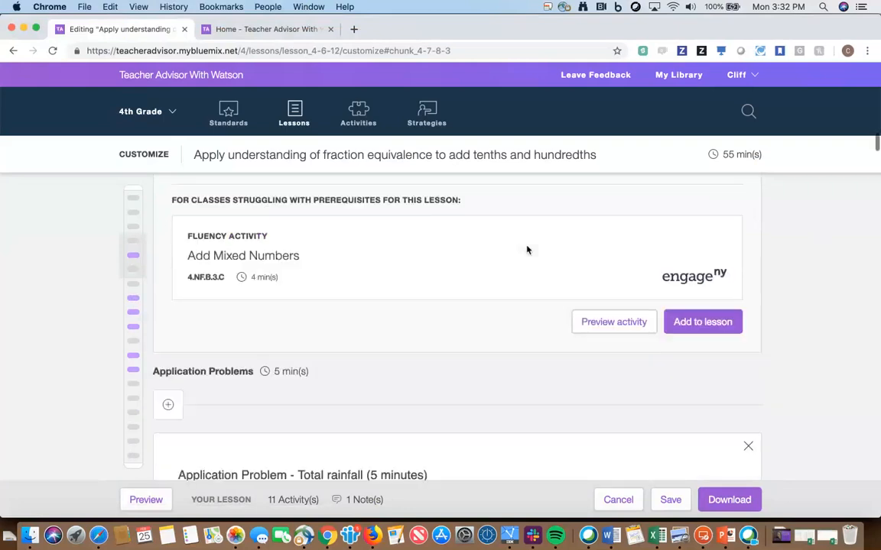
scroll(527, 249, up, 1)
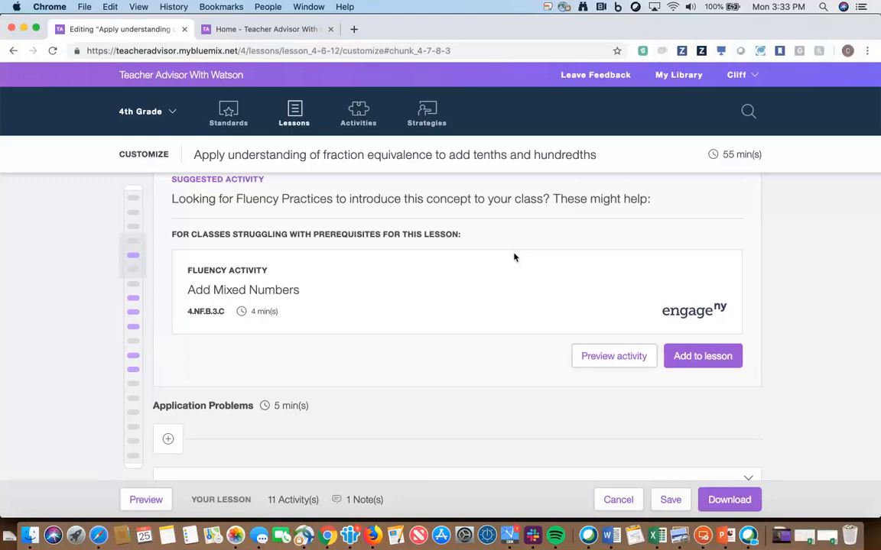
Step: Read through the Total rainfall application problem, including its worked solution and closing note
scroll(513, 258, down, 5)
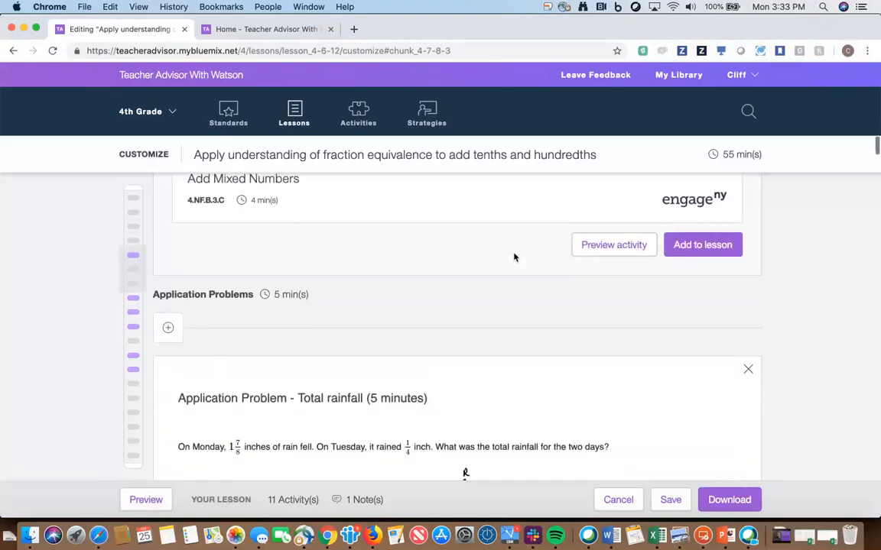
scroll(514, 257, down, 2)
scroll(688, 310, down, 2)
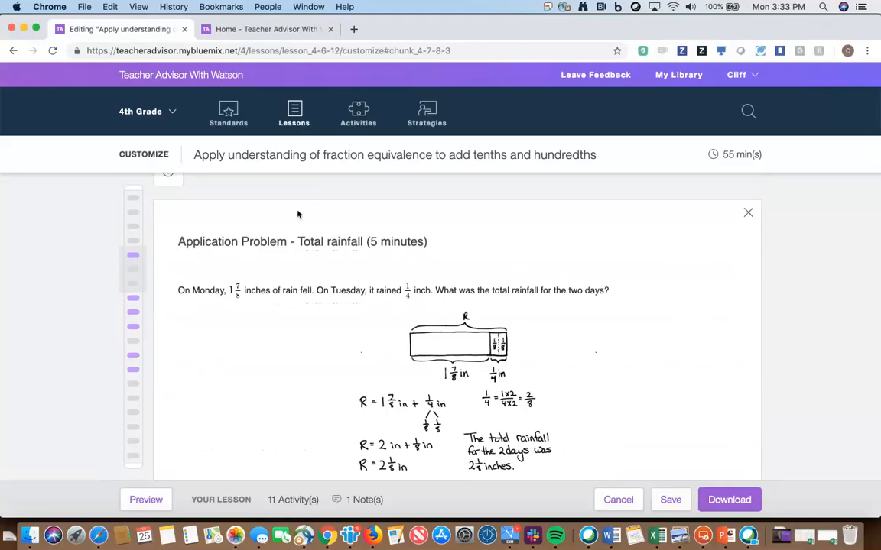
scroll(481, 333, down, 1)
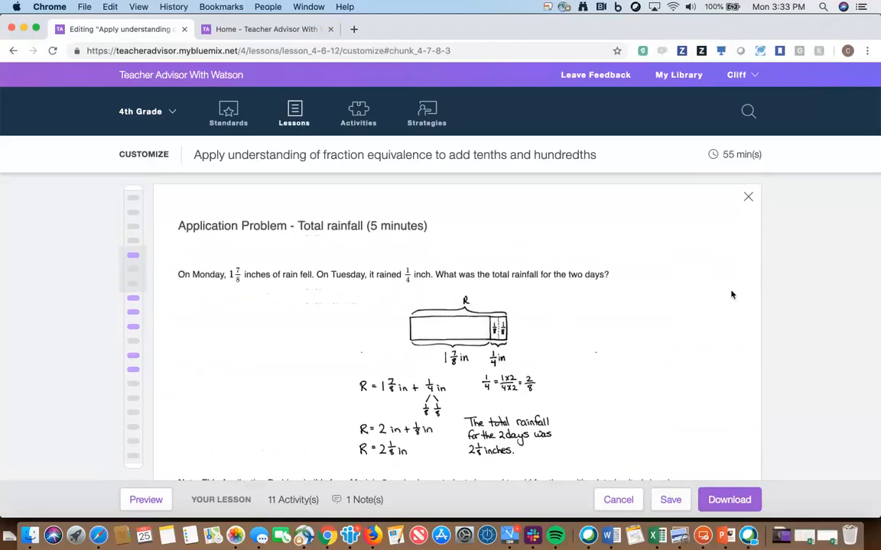
scroll(705, 314, down, 8)
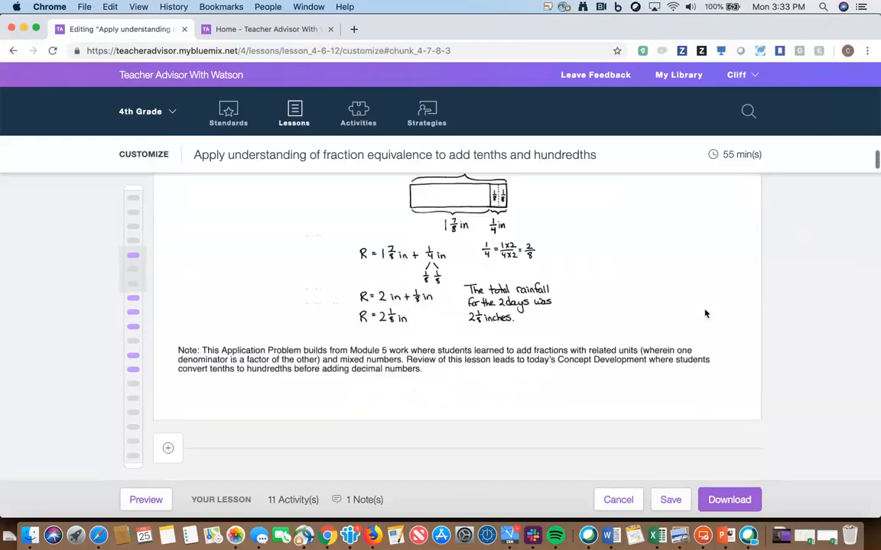
Step: Examine the Concept Development activity under New Instruction, including its materials and the Problem 1 dialogue and pictorial models
scroll(714, 286, down, 5)
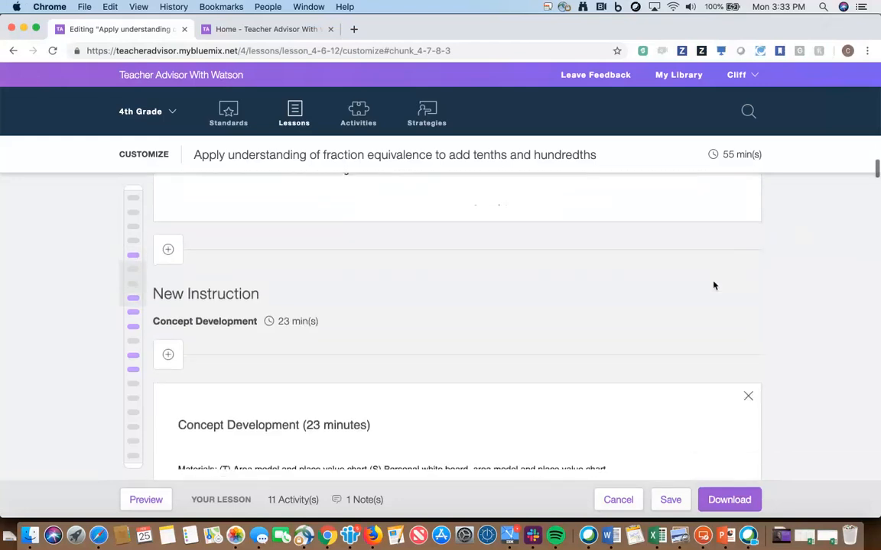
scroll(714, 286, up, 2)
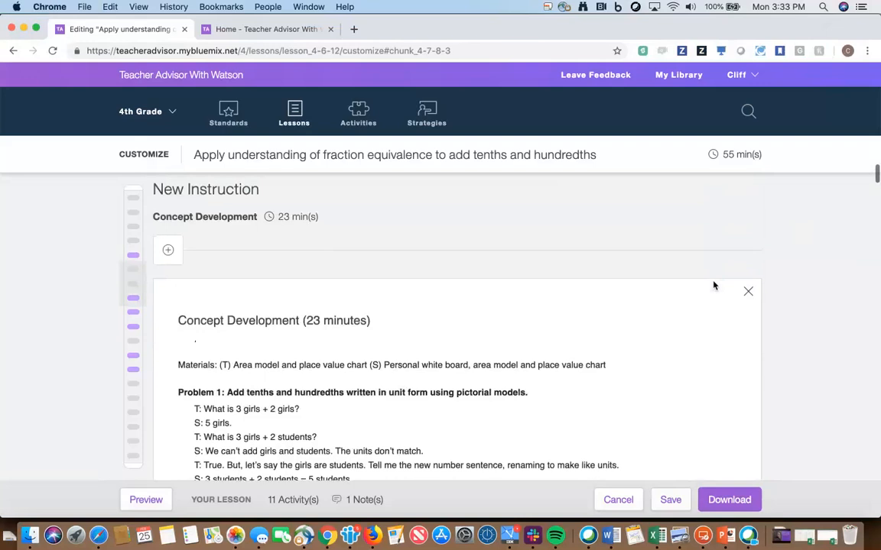
scroll(714, 286, down, 5)
scroll(714, 286, down, 8)
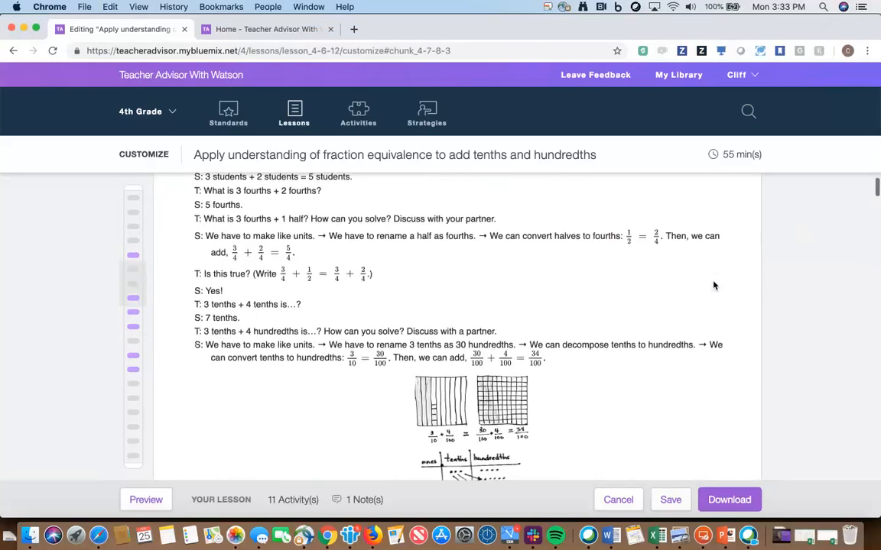
scroll(714, 286, up, 15)
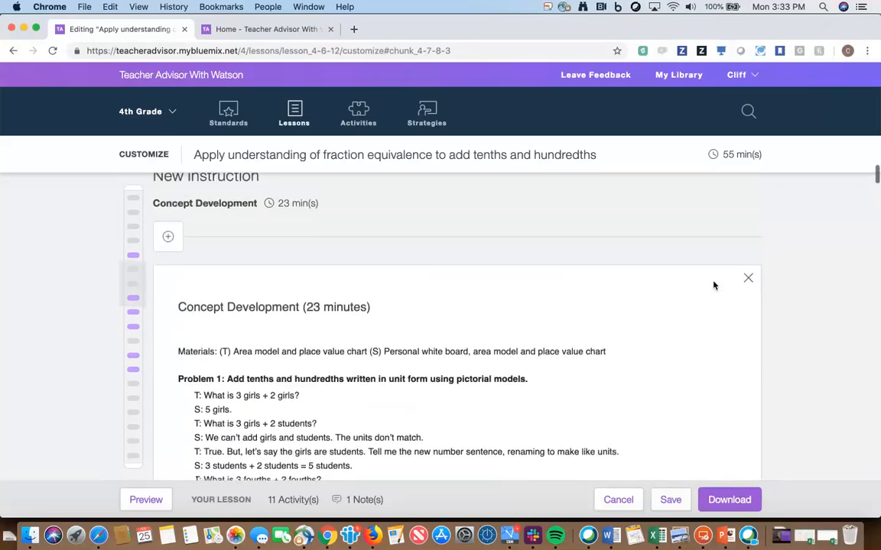
scroll(713, 286, down, 2)
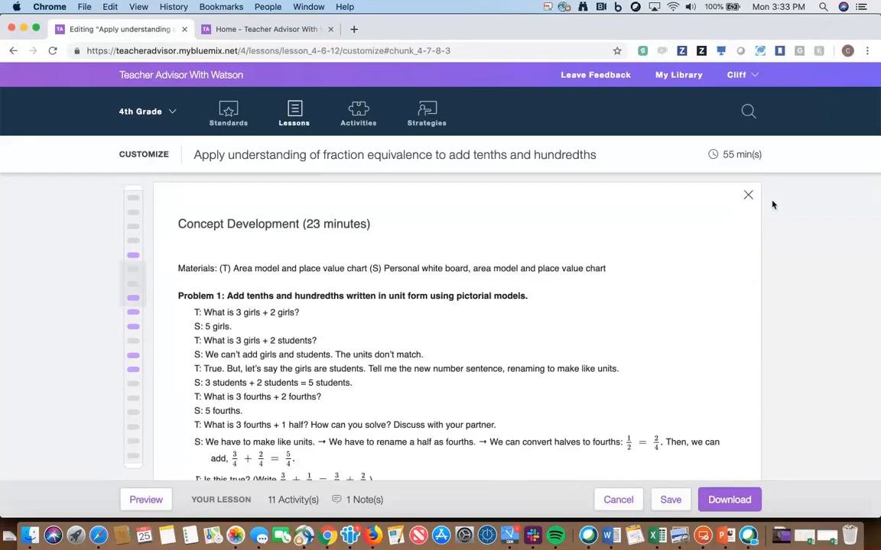
scroll(772, 205, down, 10)
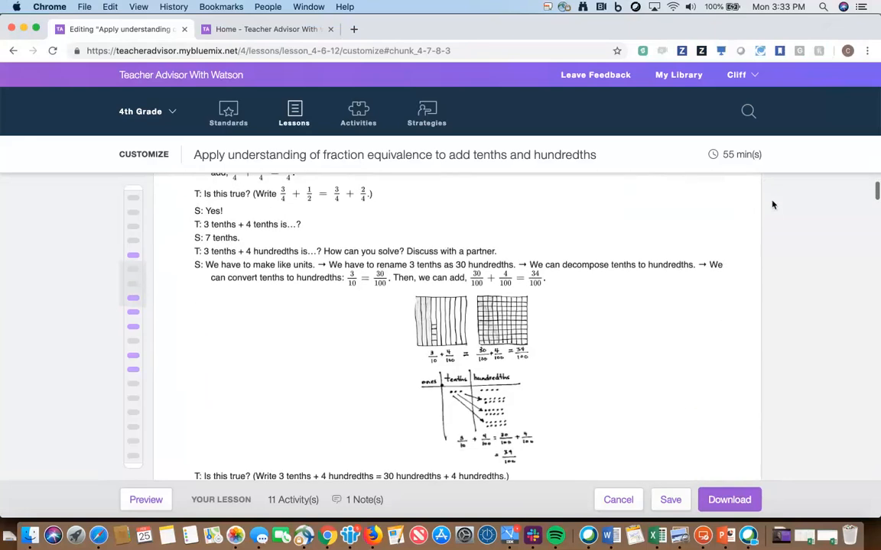
scroll(772, 205, up, 15)
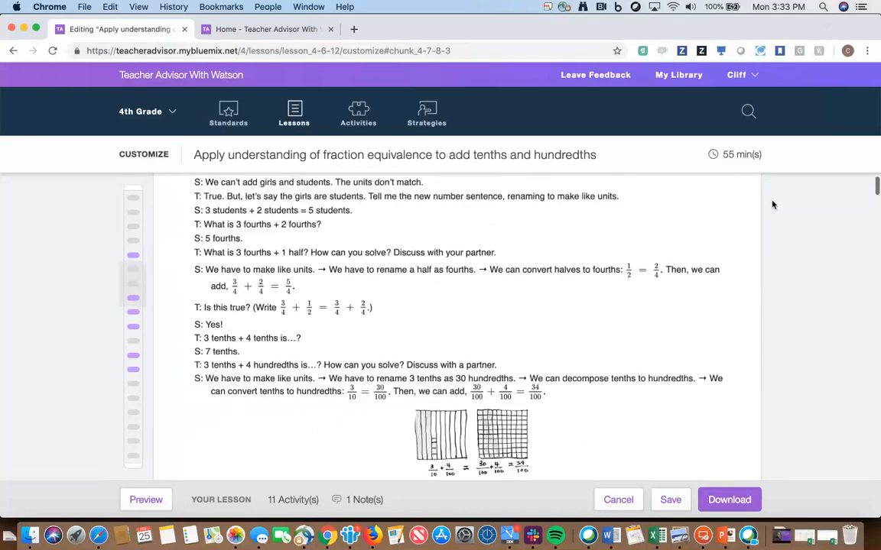
scroll(772, 205, up, 3)
scroll(772, 204, down, 2)
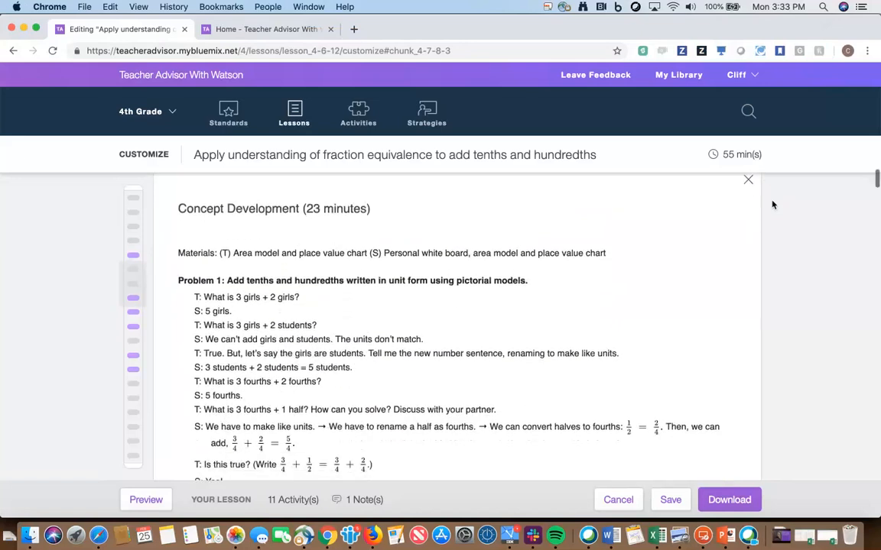
scroll(770, 204, up, 1)
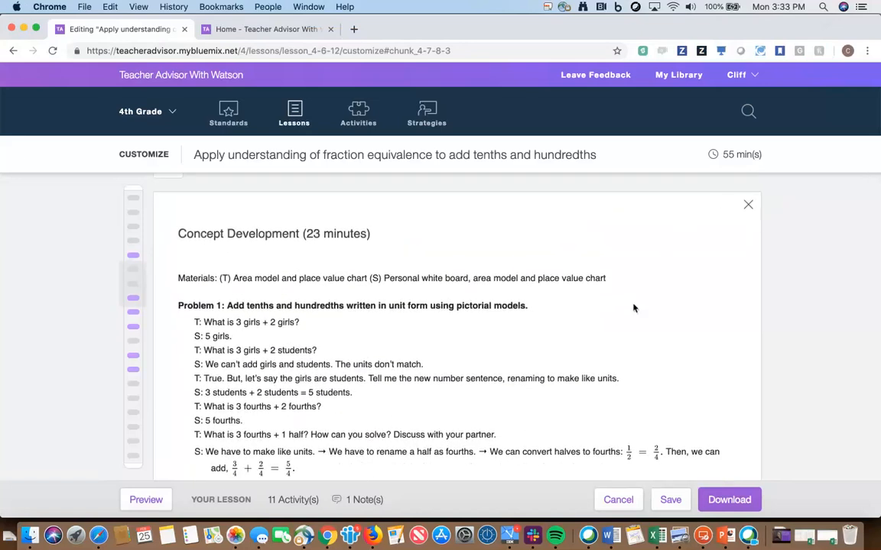
Step: Go past the rest of Concept Development to the suggested Practice With Tools differentiation strategy for small group concept reinforcement
scroll(633, 294, down, 8)
scroll(633, 289, down, 20)
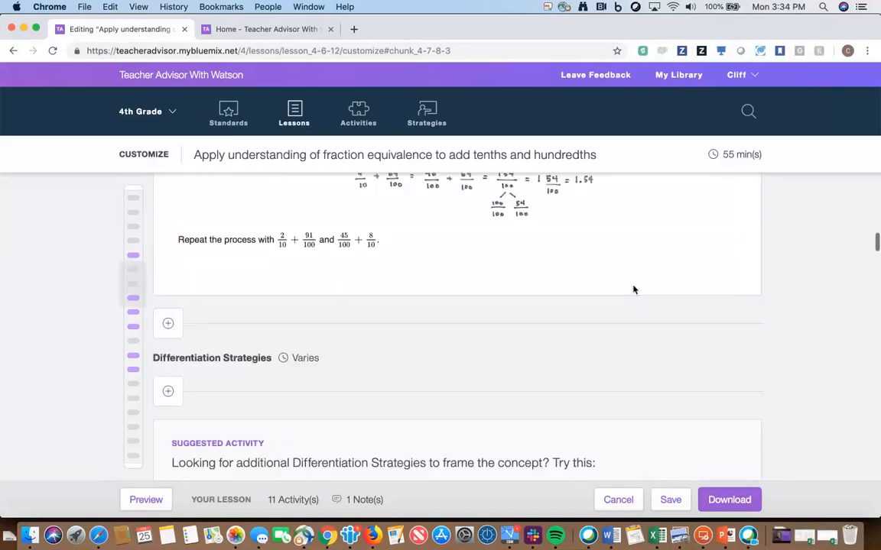
scroll(633, 289, down, 6)
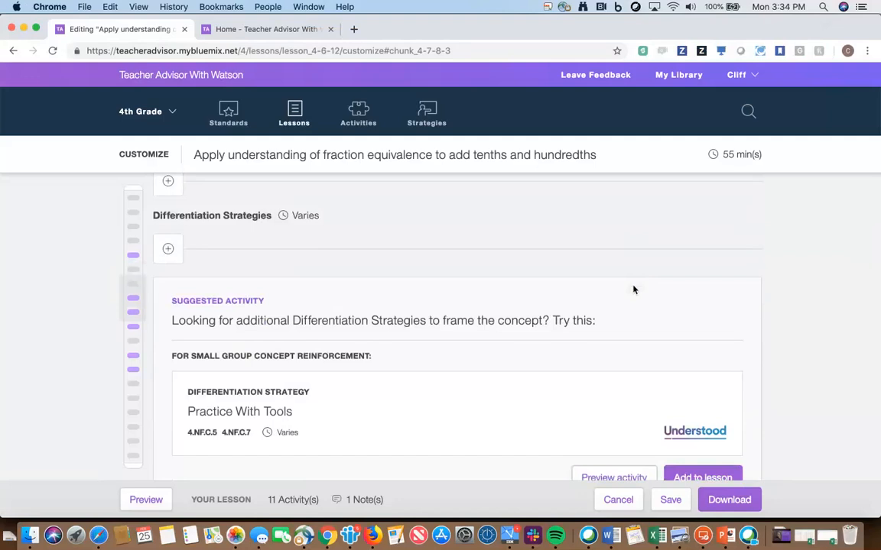
scroll(633, 289, down, 2)
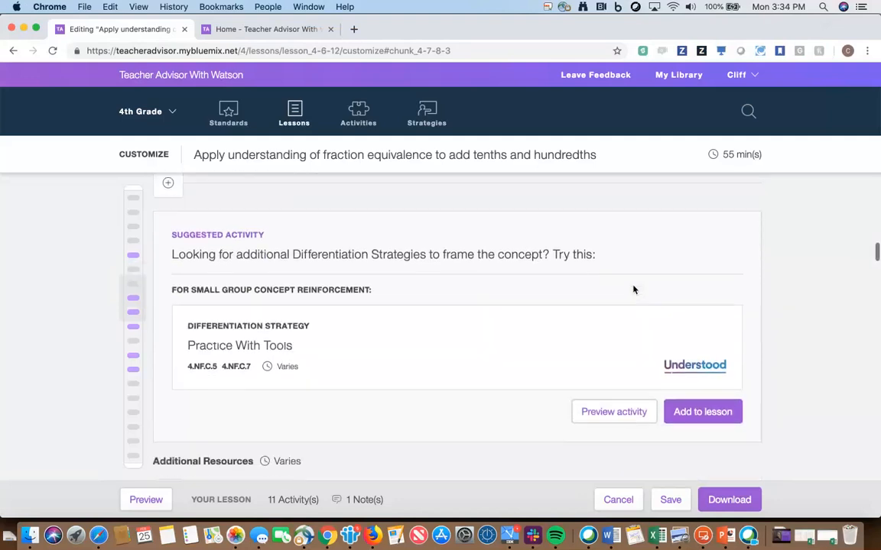
scroll(633, 288, down, 1)
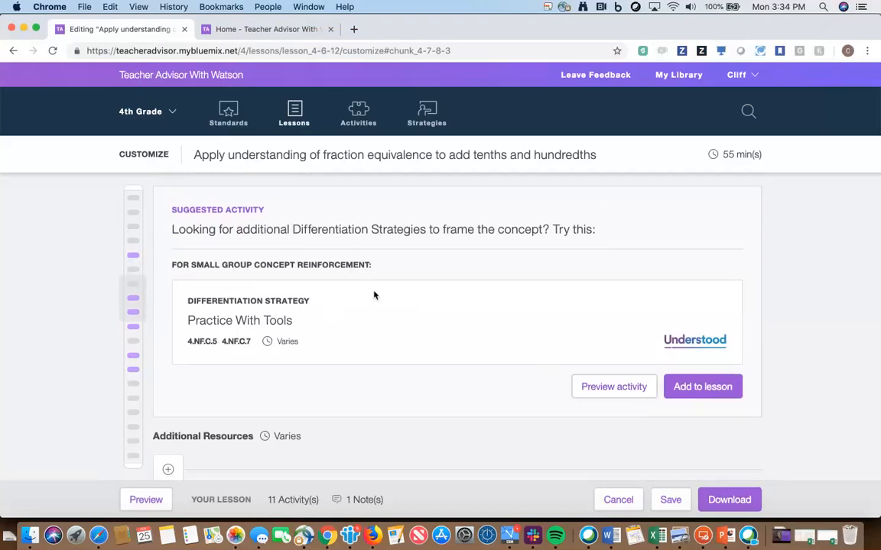
Step: Preview the suggested Practice With Tools differentiation strategy, including its student-facing charts, and add it to the lesson
click(615, 391)
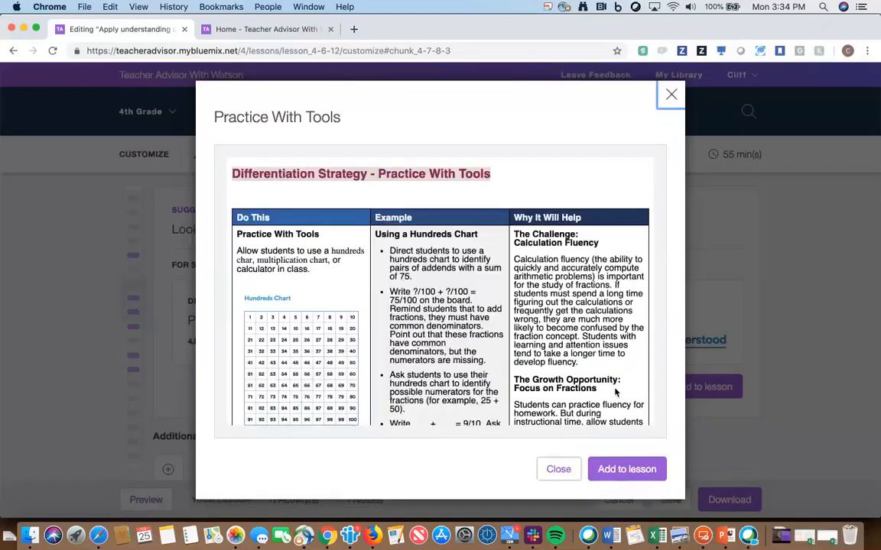
scroll(480, 323, down, 1)
scroll(480, 322, up, 1)
scroll(464, 305, down, 3)
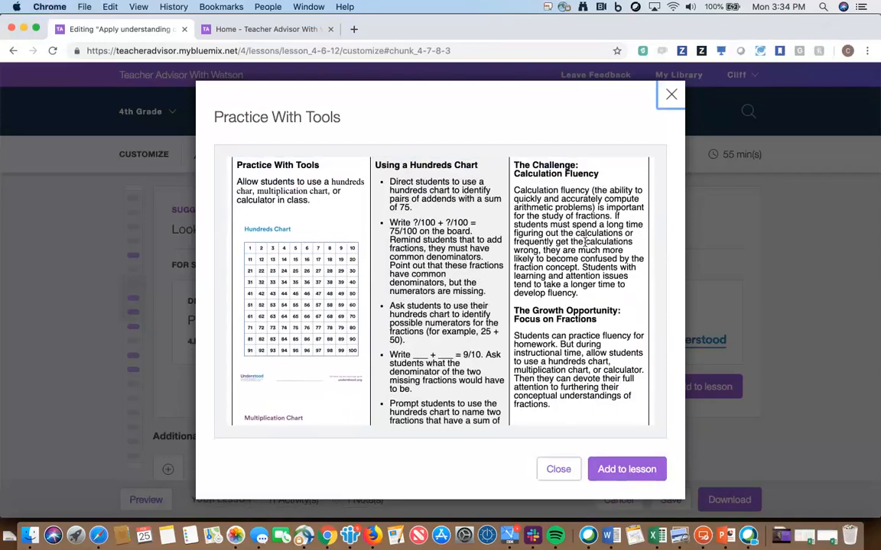
scroll(581, 269, down, 10)
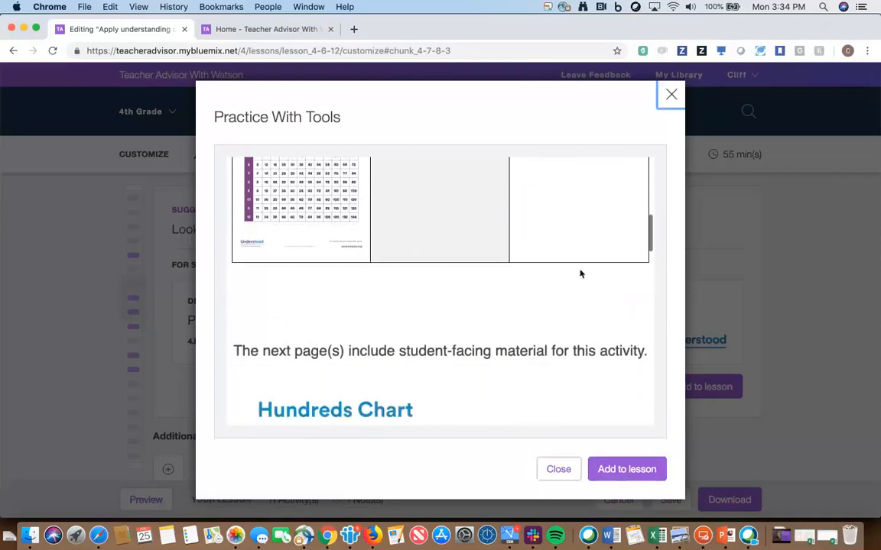
scroll(581, 273, down, 10)
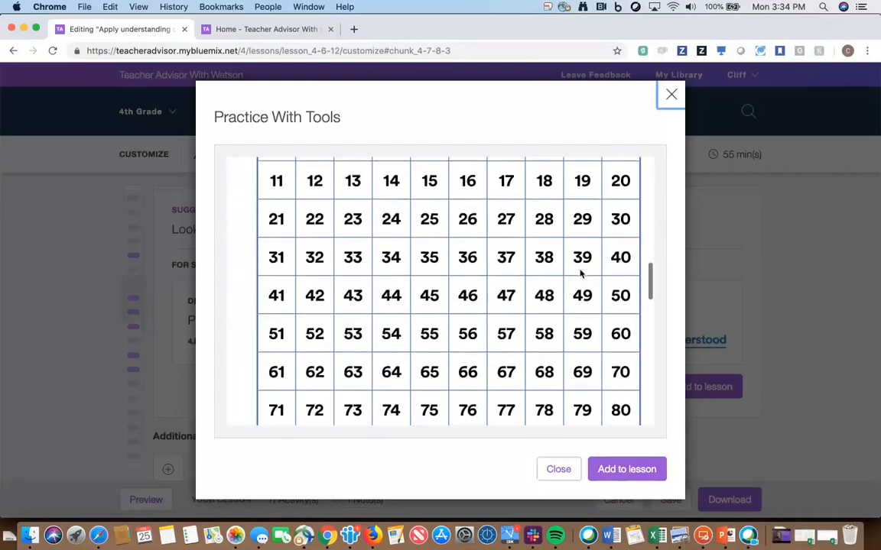
scroll(580, 273, down, 10)
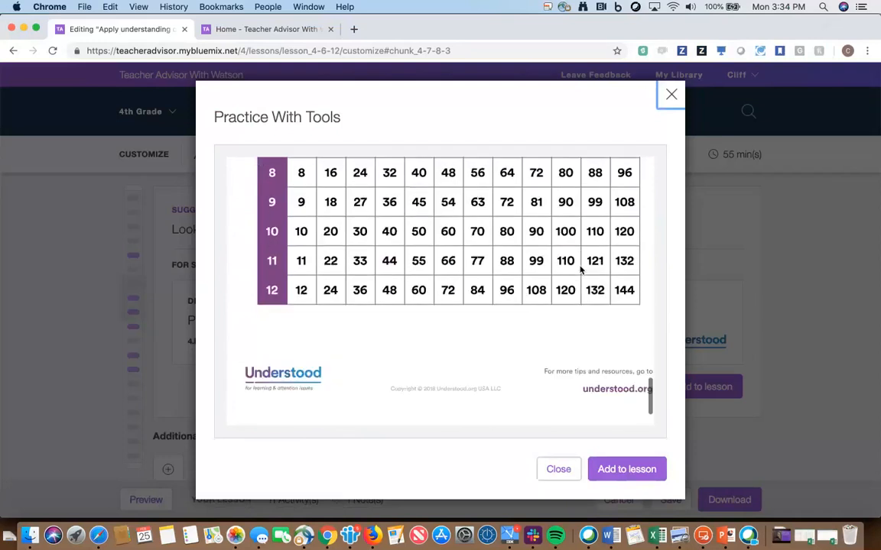
scroll(590, 331, up, 20)
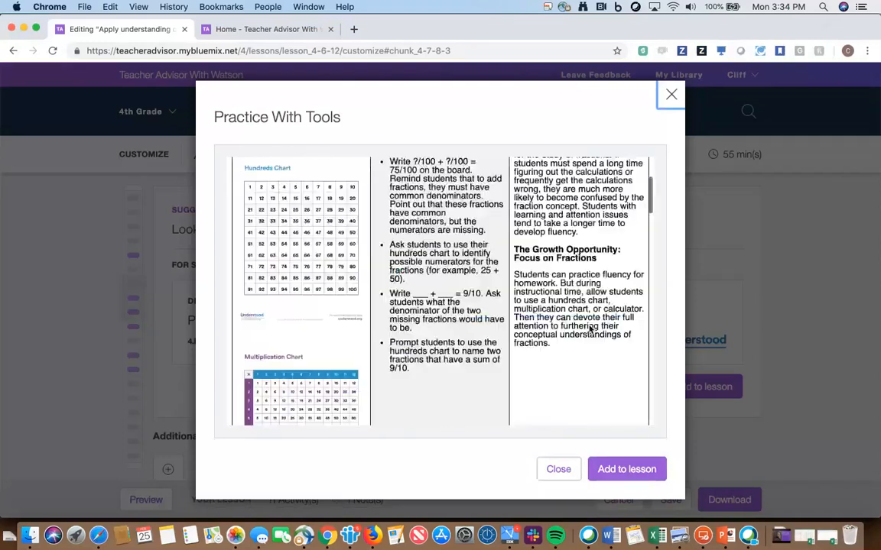
click(621, 467)
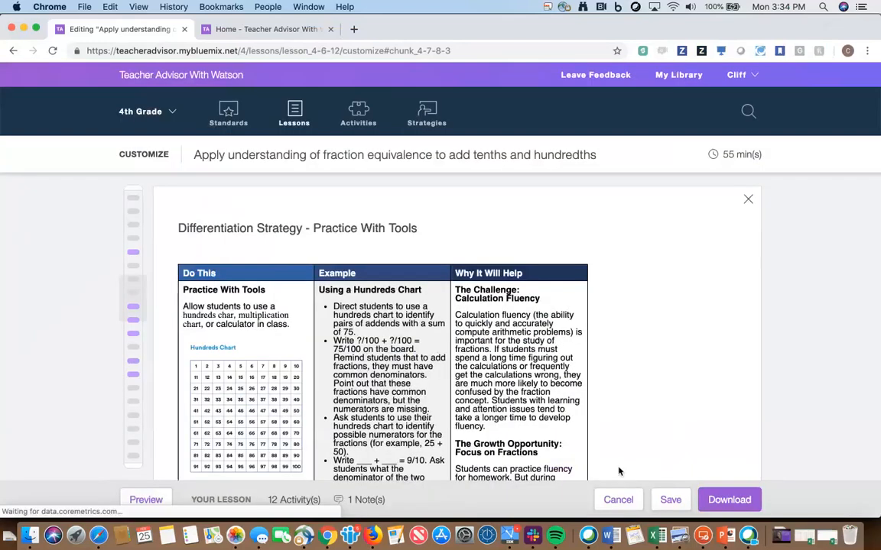
Step: Preview the custom lesson and examine its fluency activities, the rainfall application problem and the added Practice With Tools strategy
click(133, 500)
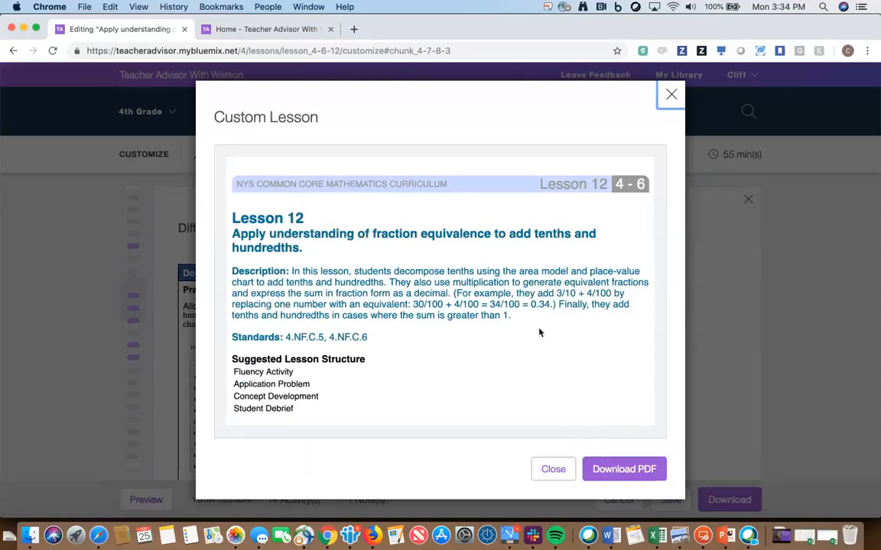
scroll(539, 331, down, 5)
scroll(540, 331, down, 10)
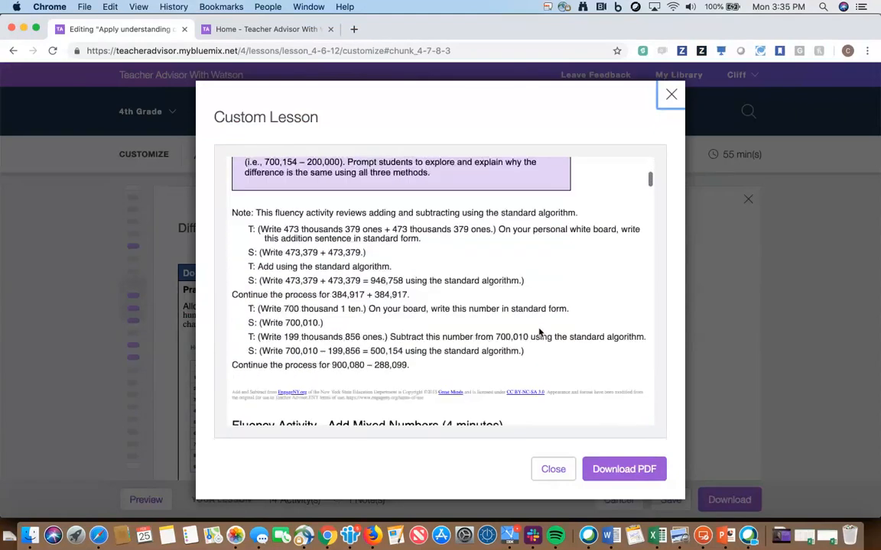
scroll(540, 333, down, 3)
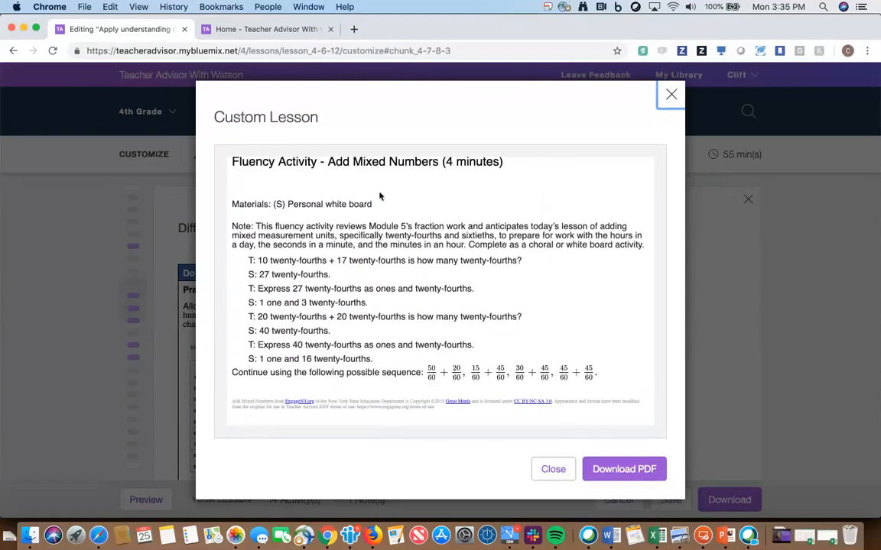
scroll(425, 256, down, 15)
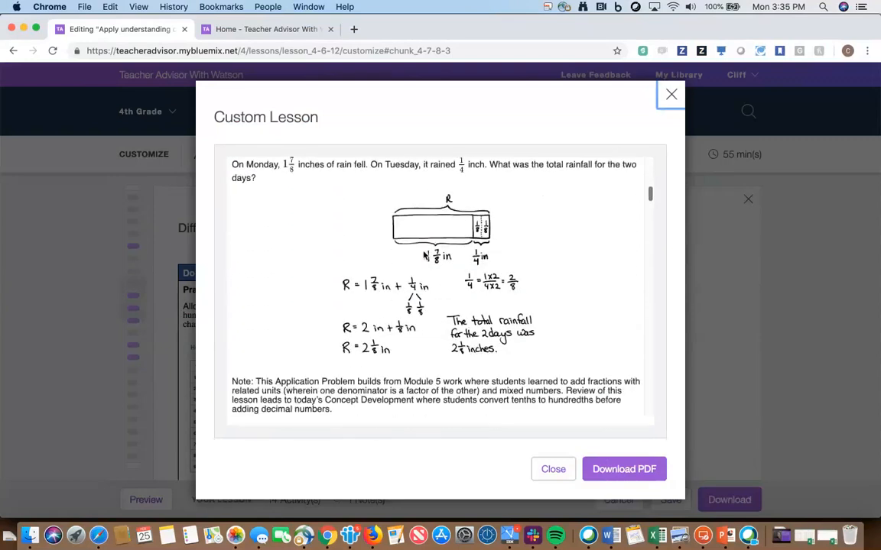
scroll(424, 256, down, 15)
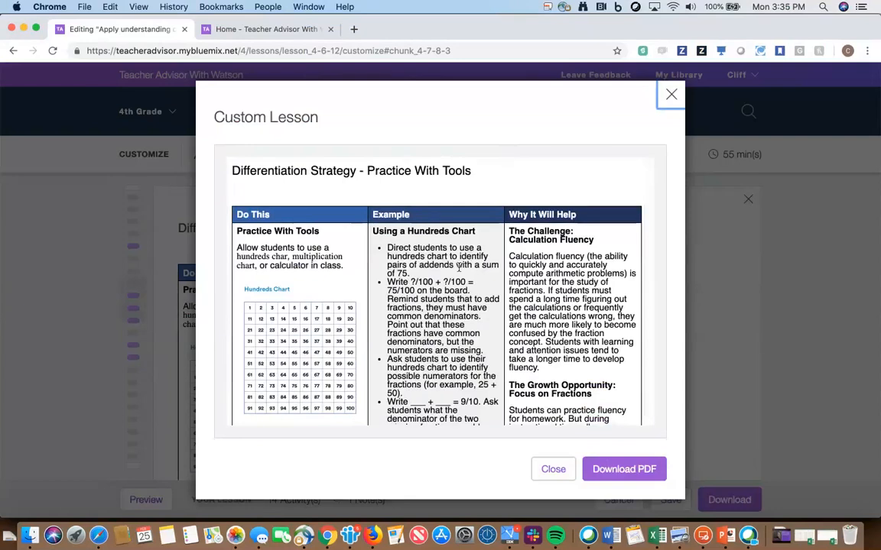
scroll(423, 254, down, 2)
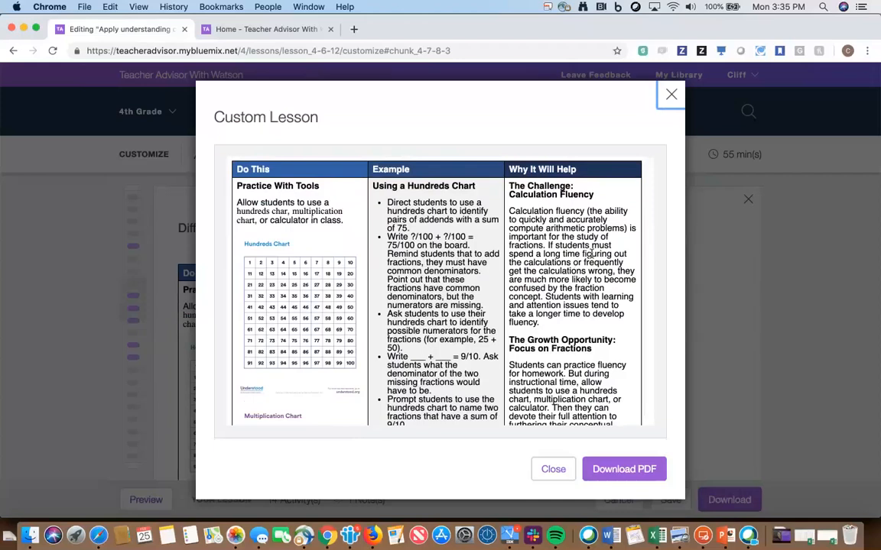
scroll(591, 254, down, 2)
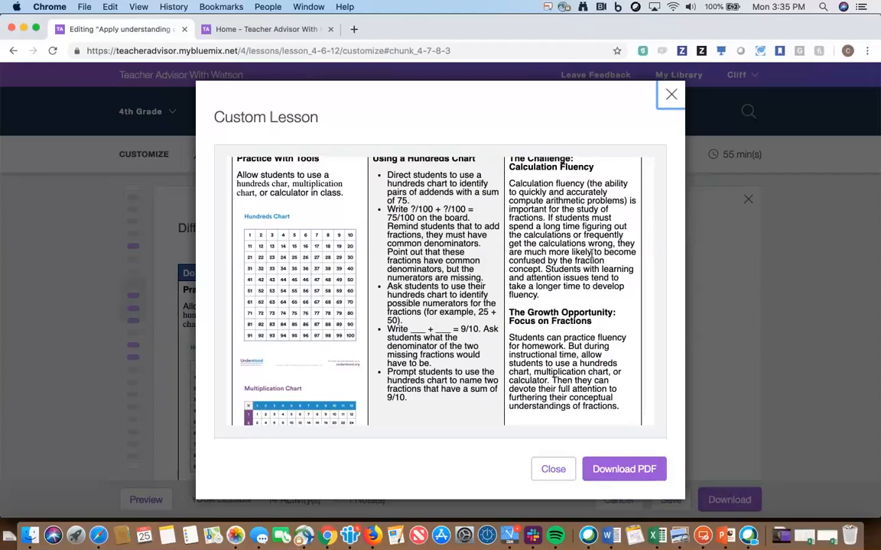
Step: Look through the rest of the custom lesson preview, from the Problem Set and Exit Ticket to the student charts and worksheets, and close it
scroll(591, 253, down, 10)
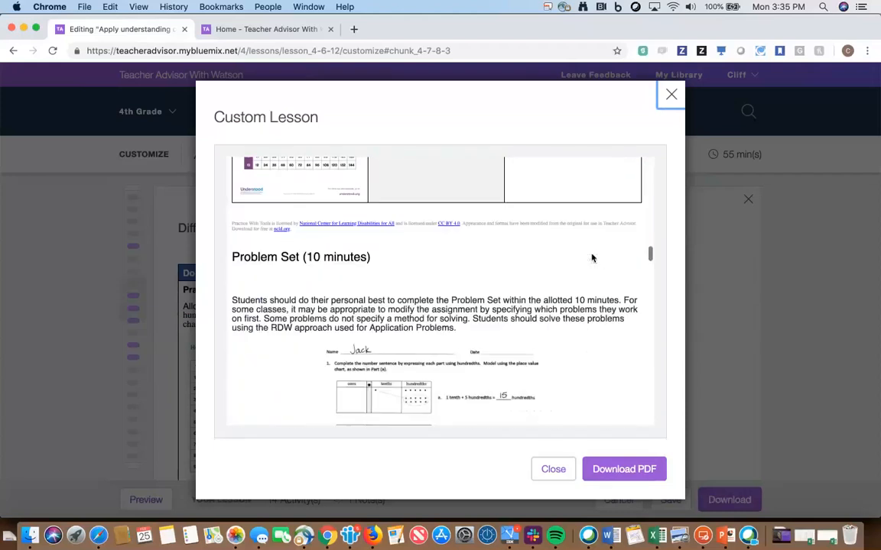
scroll(591, 254, down, 15)
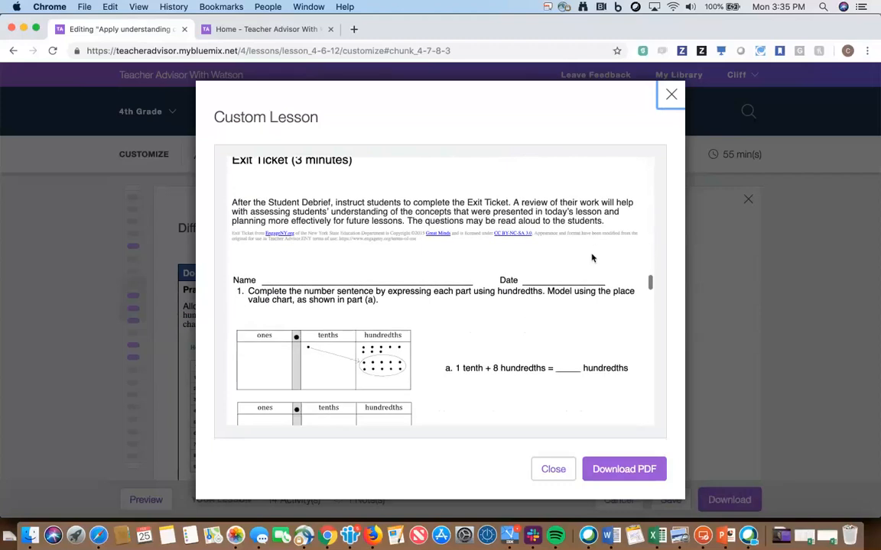
scroll(591, 257, down, 10)
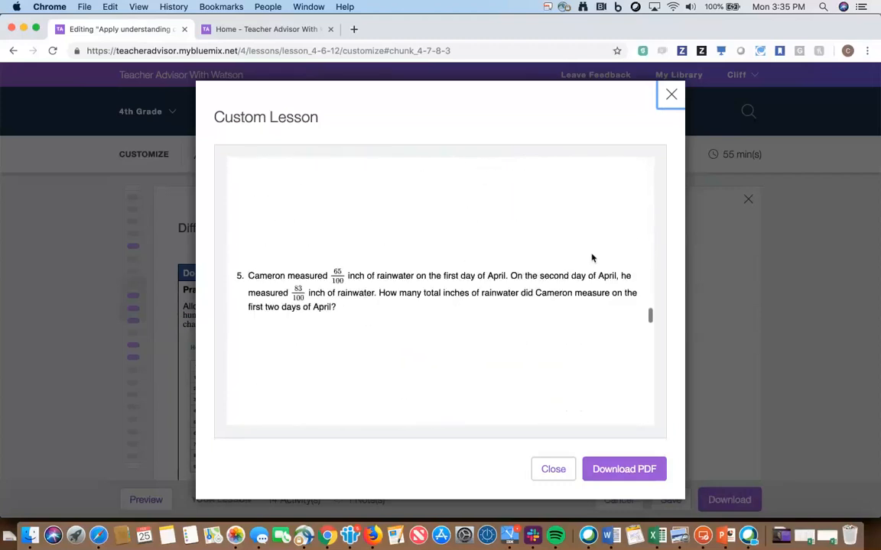
scroll(591, 258, down, 5)
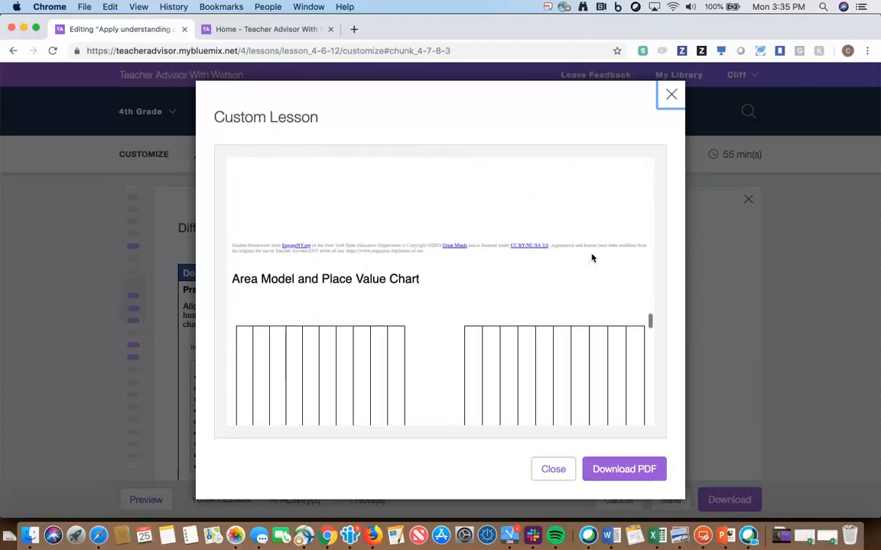
scroll(590, 257, down, 10)
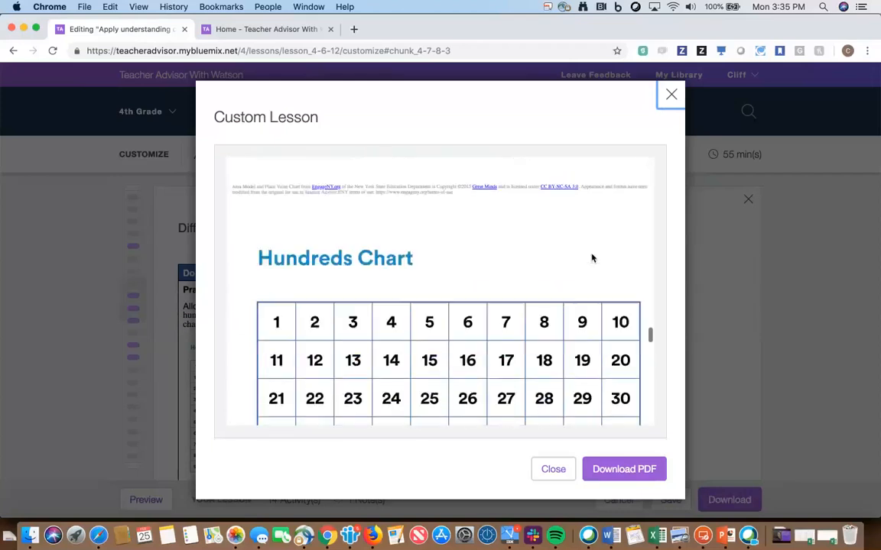
scroll(591, 258, up, 8)
scroll(591, 258, down, 3)
scroll(591, 257, down, 12)
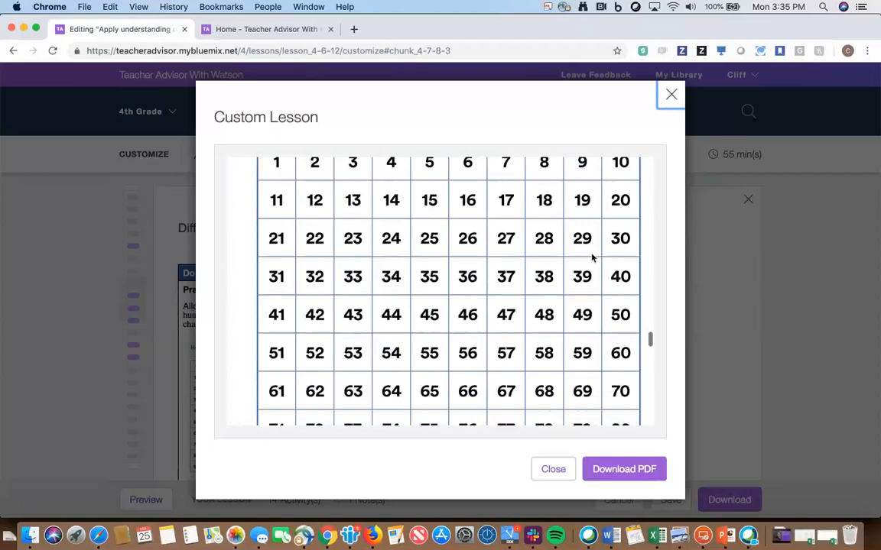
scroll(591, 257, down, 3)
scroll(594, 257, down, 6)
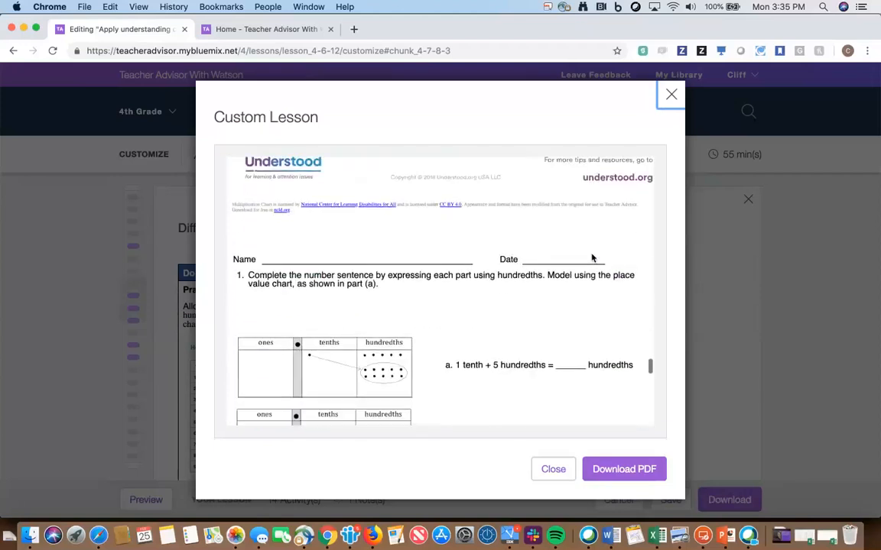
click(551, 469)
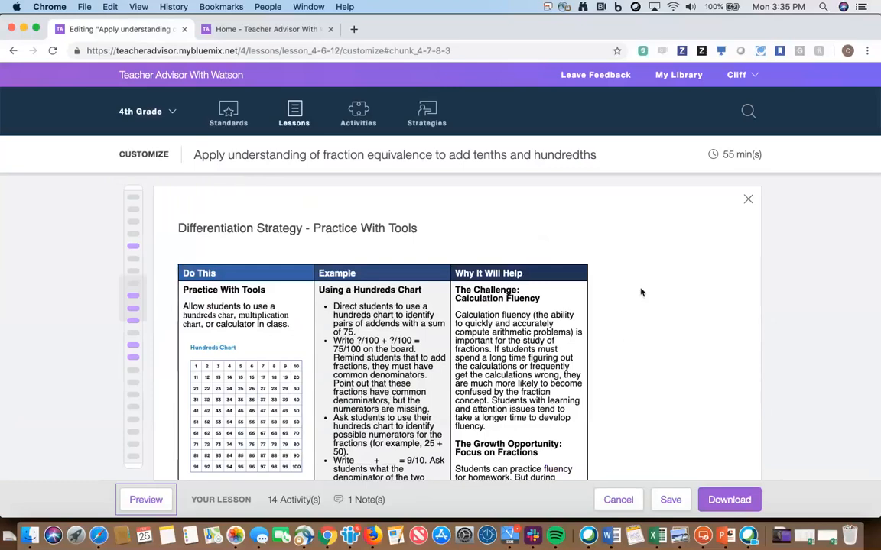
Step: Preview the suggested teacher overview video Clip 5: Instruction for 4.NF.C.5, play its opening briefly, and close the preview
scroll(640, 294, down, 5)
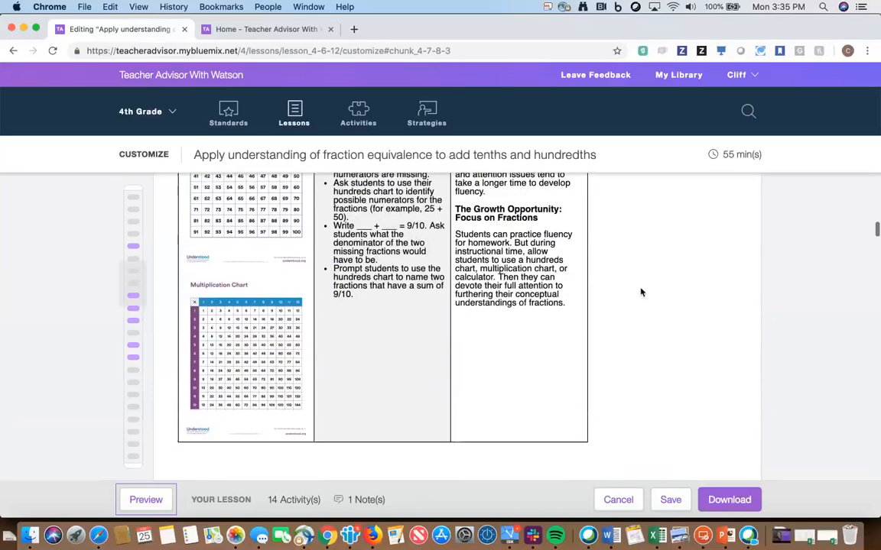
scroll(640, 292, down, 10)
scroll(640, 292, down, 9)
scroll(641, 292, down, 3)
scroll(641, 292, down, 2)
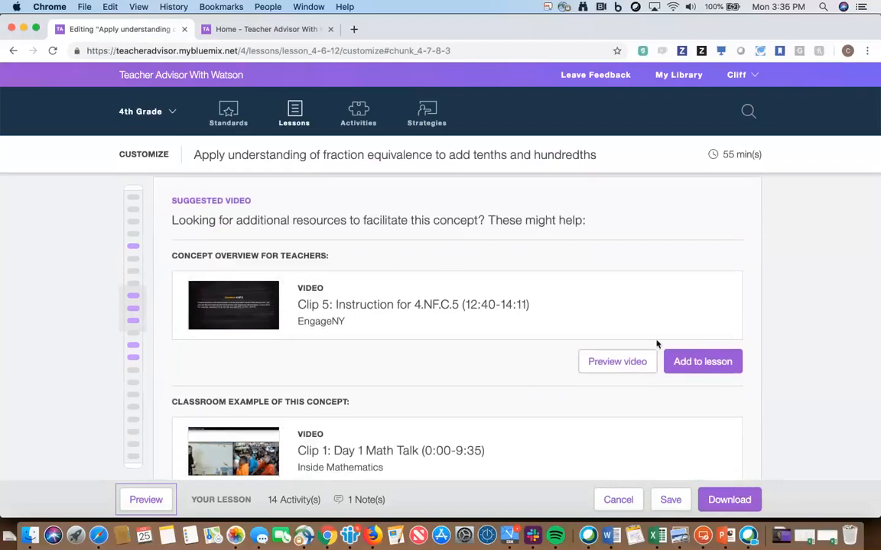
click(609, 370)
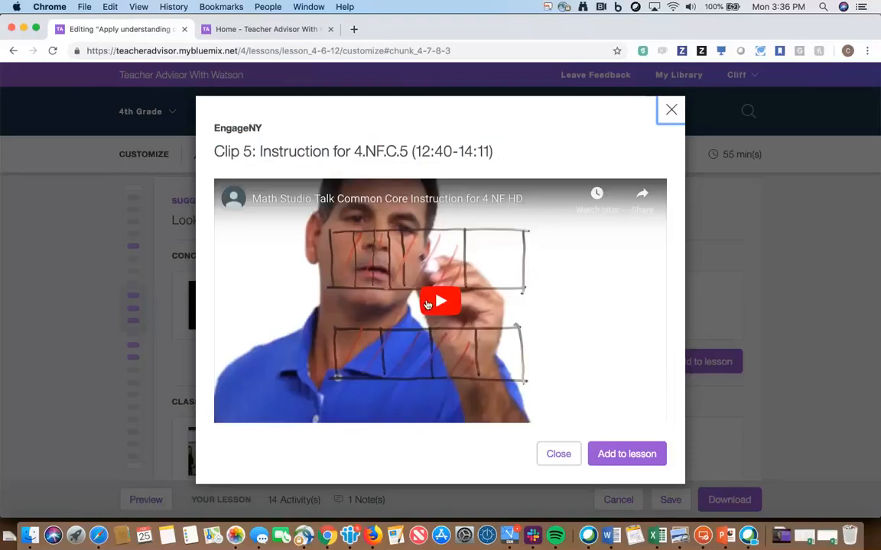
click(438, 302)
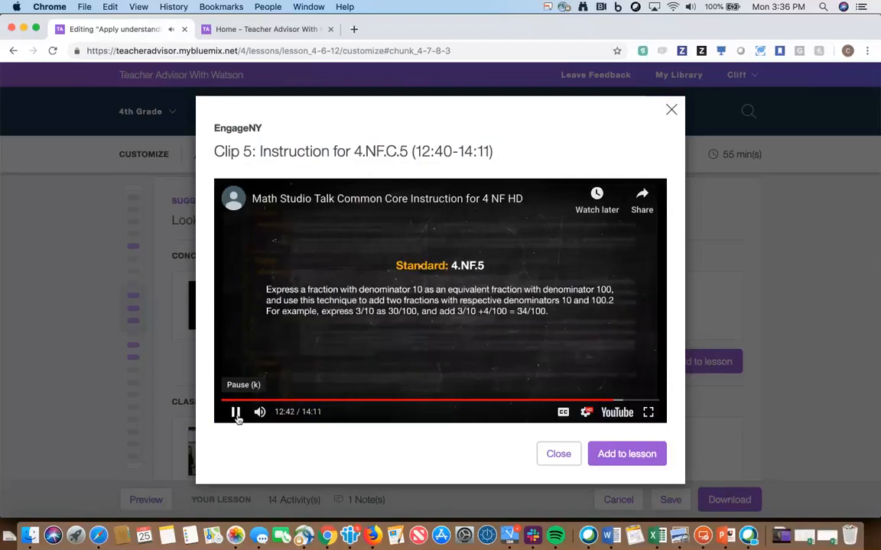
click(236, 414)
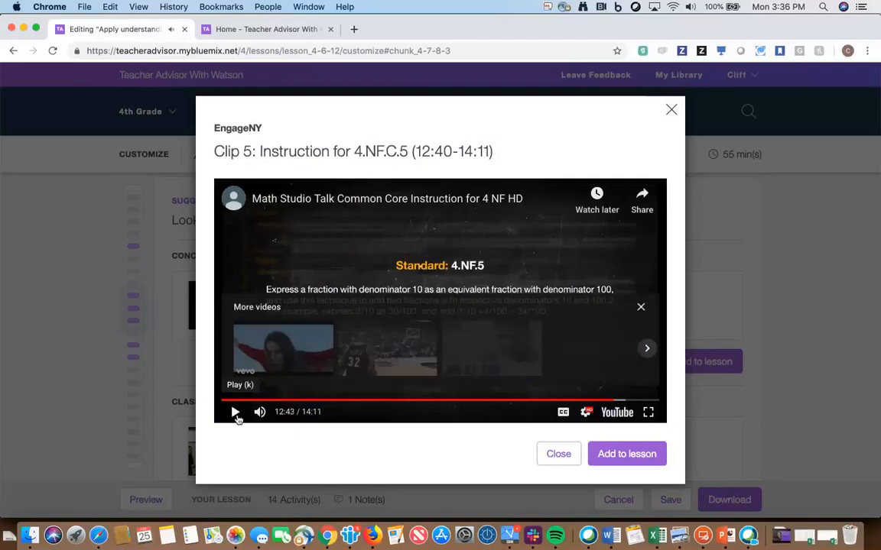
click(642, 308)
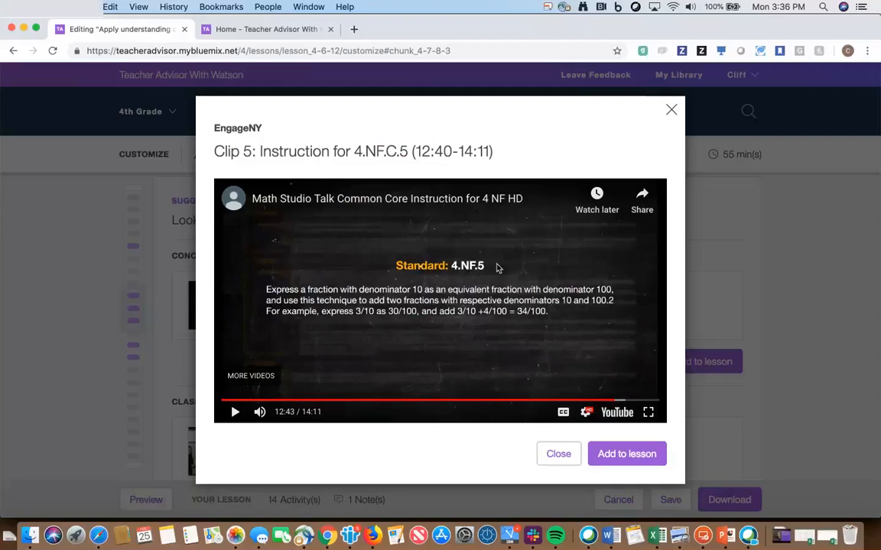
click(547, 449)
Step: Add the classroom example video Clip 1: Day 1 Math Talk (0:00-9:35) to the lesson and view it under Additional Resources
scroll(605, 357, down, 2)
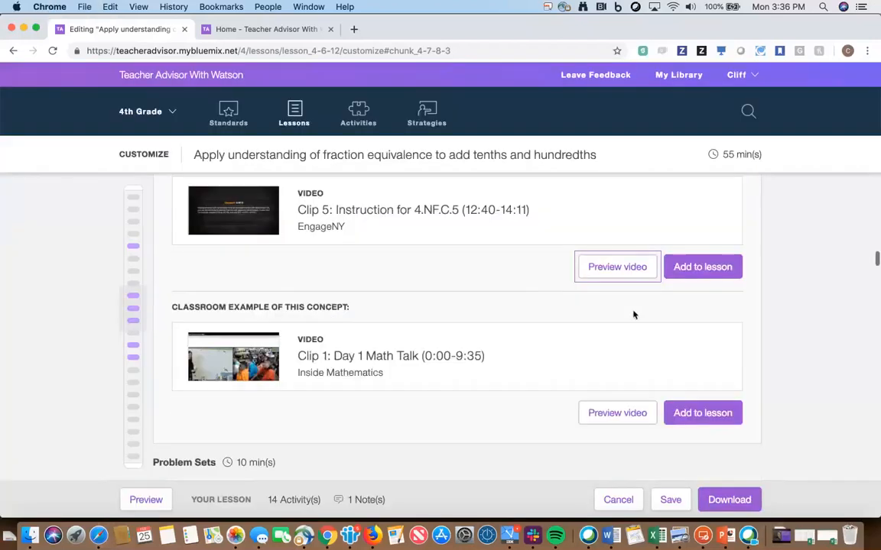
click(241, 347)
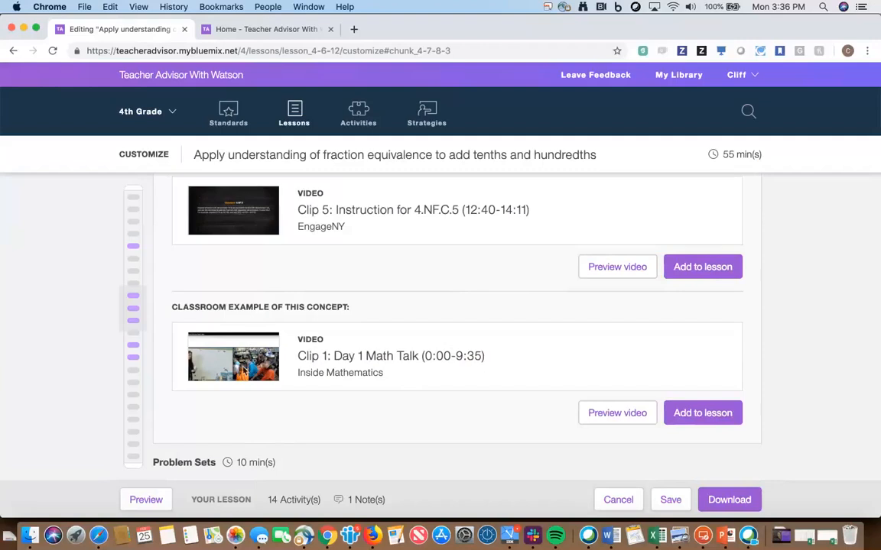
scroll(243, 367, down, 2)
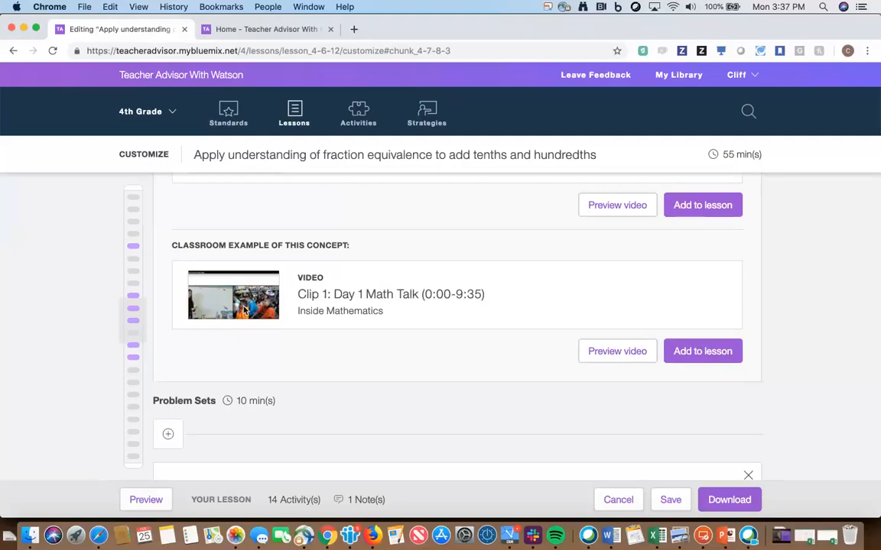
scroll(244, 309, down, 3)
scroll(432, 367, up, 2)
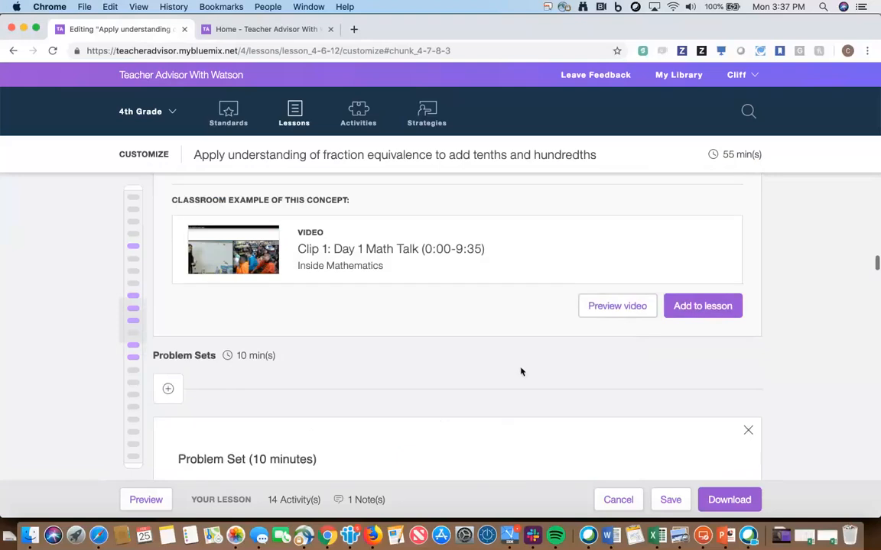
click(684, 307)
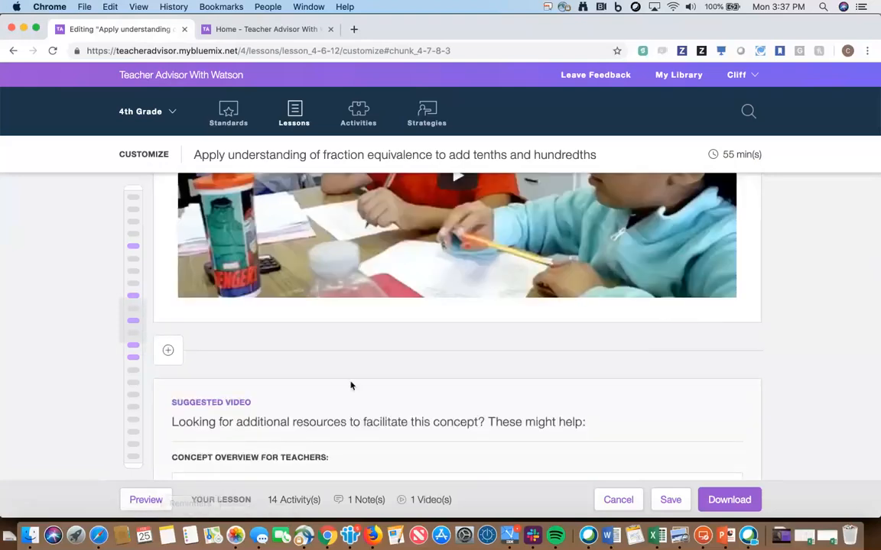
scroll(315, 342, up, 3)
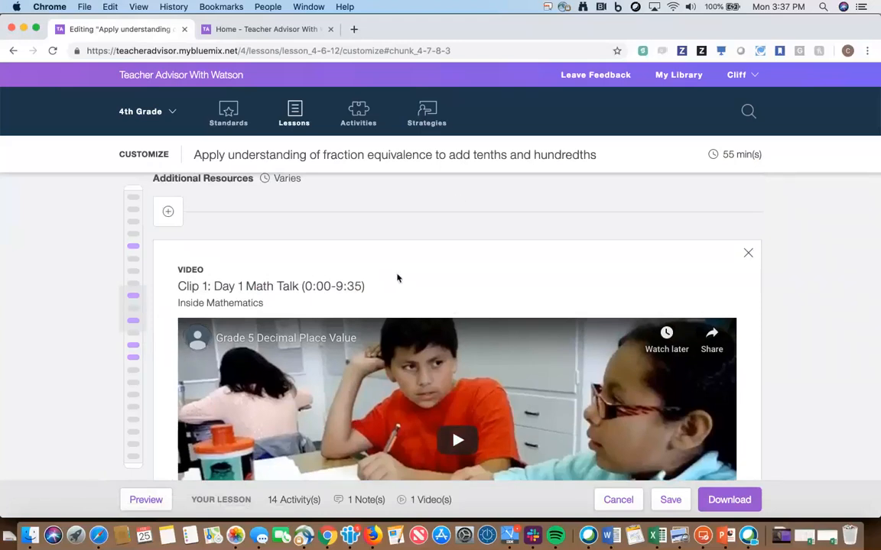
scroll(472, 268, up, 3)
scroll(473, 269, down, 6)
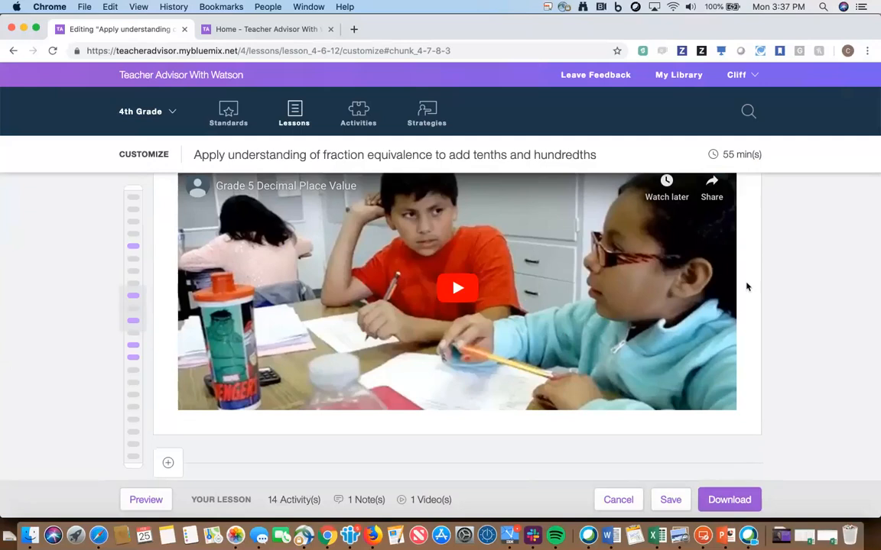
Step: Preview the suggested EngageNY Problem Set related to the standard and add it to the lesson's Problem Sets section
scroll(828, 283, up, 2)
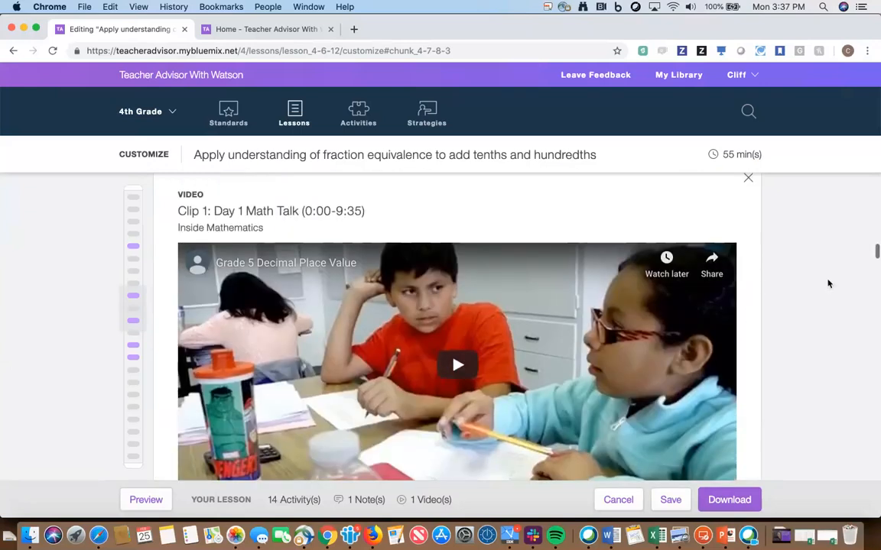
scroll(828, 284, down, 2)
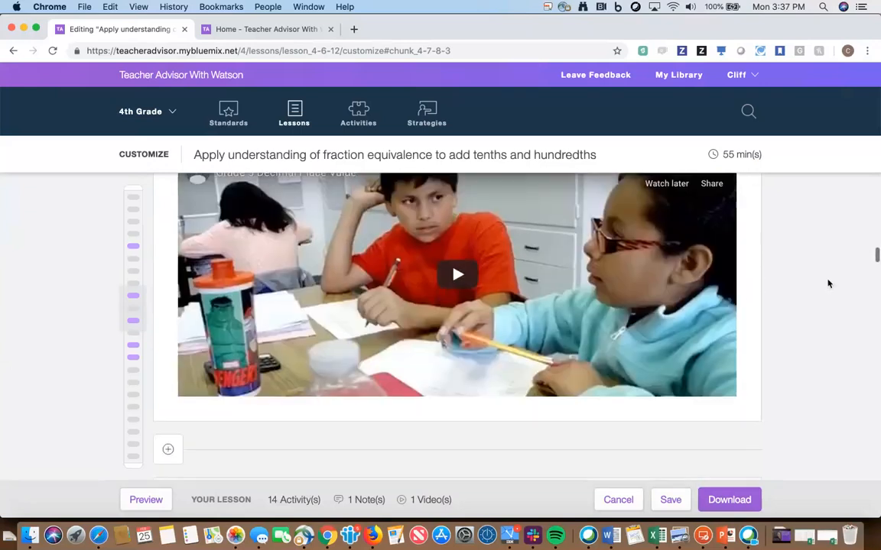
scroll(828, 284, up, 2)
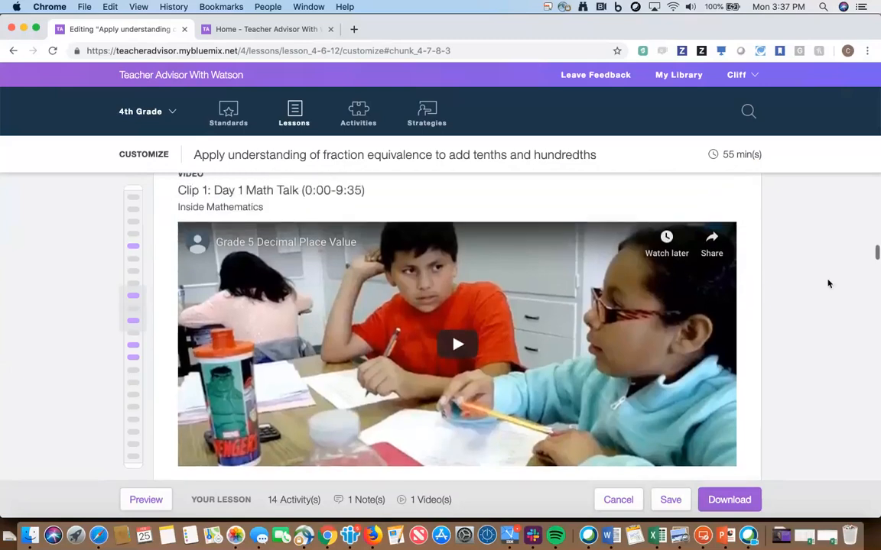
scroll(827, 283, down, 4)
scroll(828, 284, down, 10)
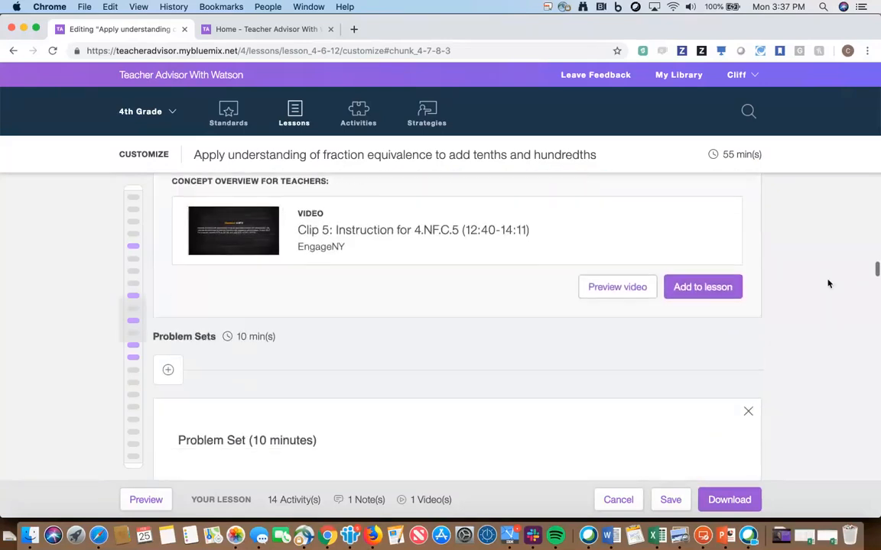
scroll(828, 284, down, 8)
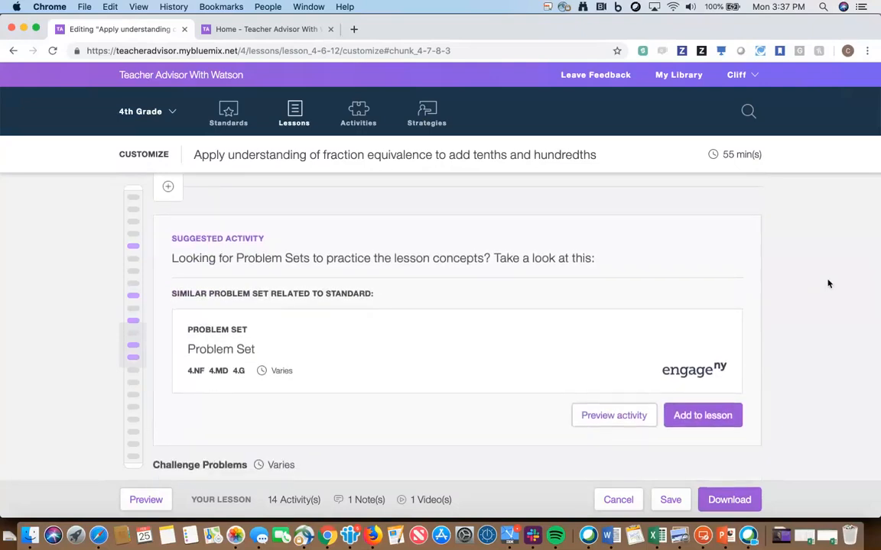
scroll(828, 284, down, 1)
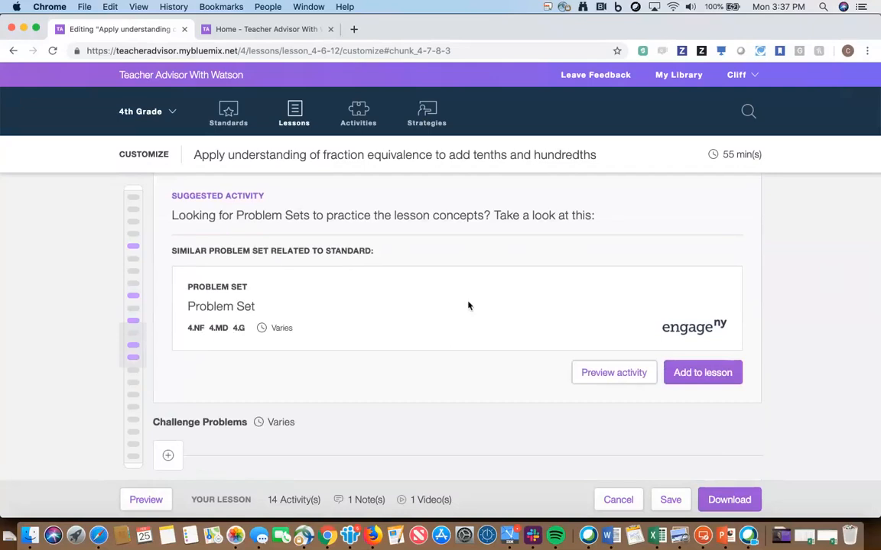
click(620, 374)
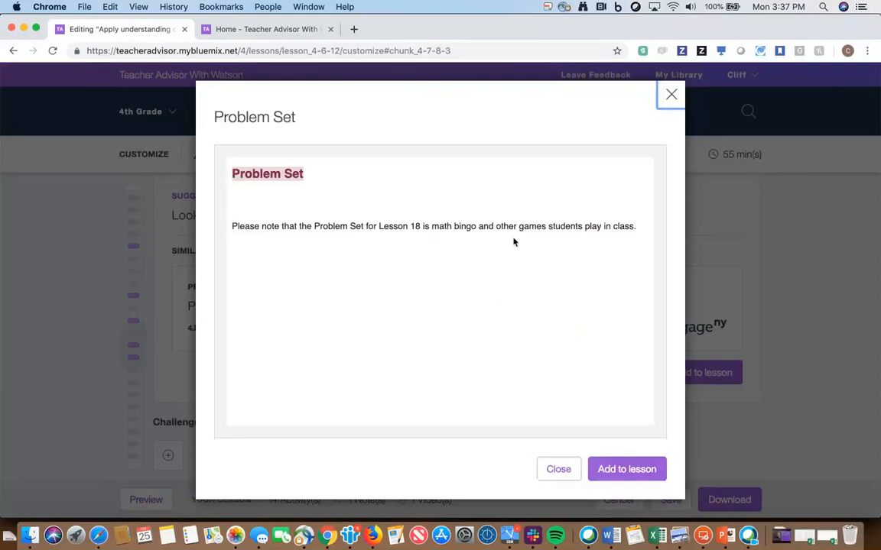
click(610, 475)
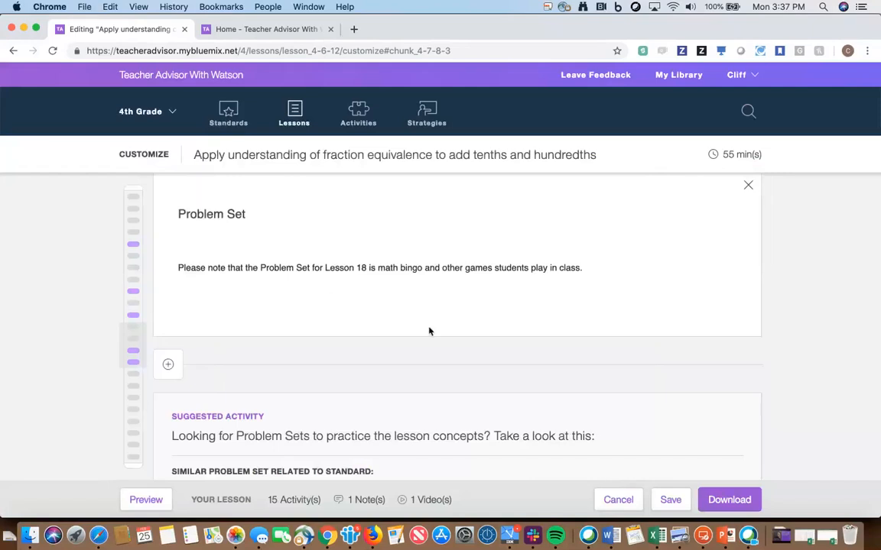
Step: Preview the challenge task How Many Tenths and Hundredths?, examine its equations and solutions, and add it to the lesson
scroll(429, 331, down, 7)
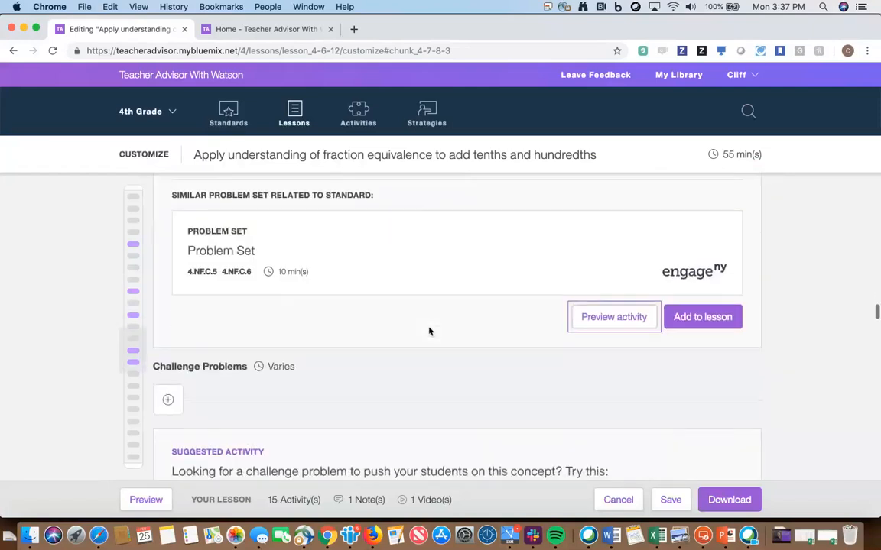
scroll(429, 331, down, 4)
scroll(429, 331, down, 2)
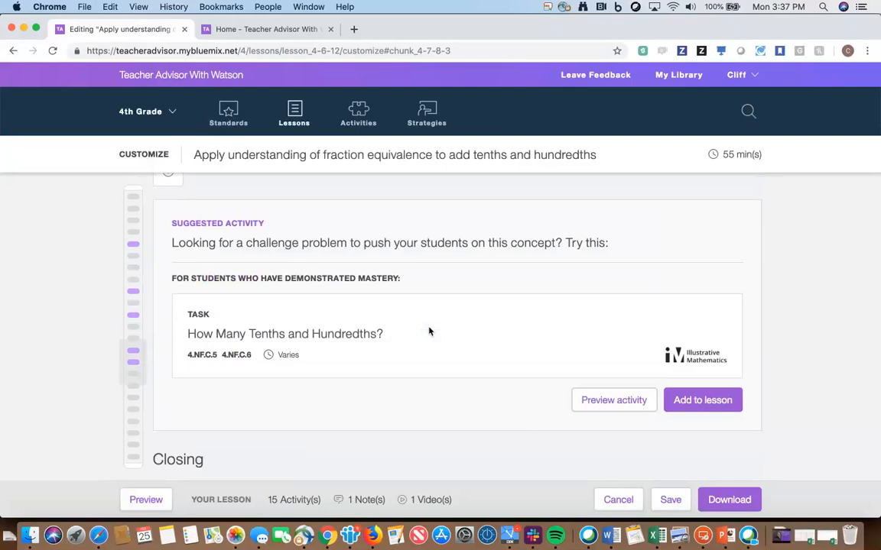
click(602, 406)
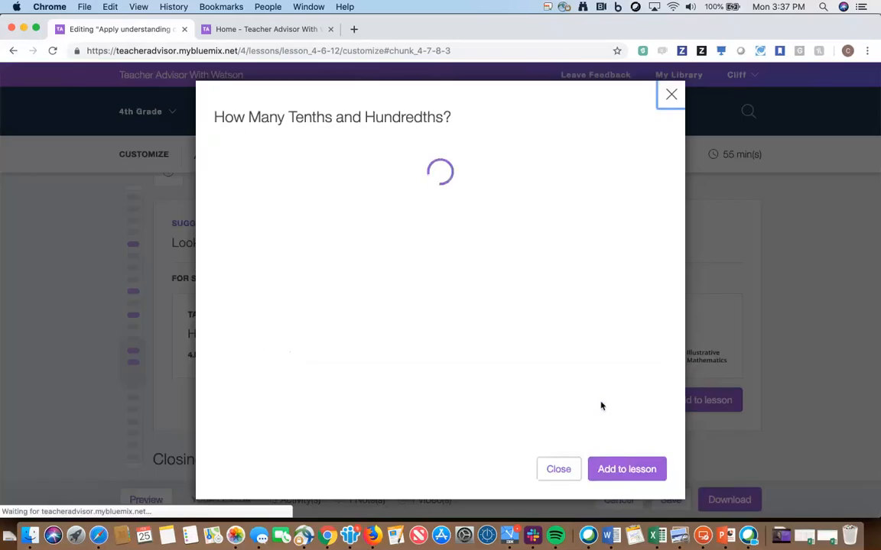
scroll(491, 334, down, 5)
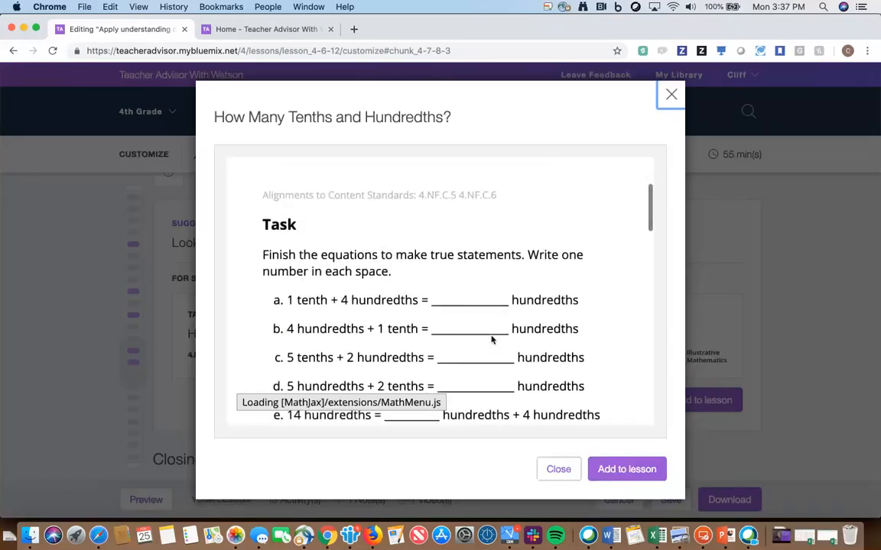
scroll(490, 334, down, 3)
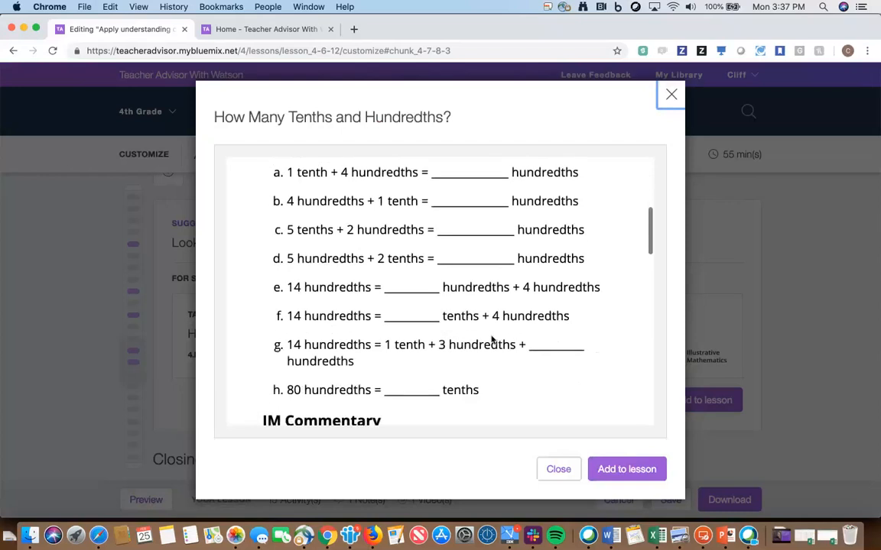
scroll(491, 340, up, 3)
scroll(490, 340, down, 5)
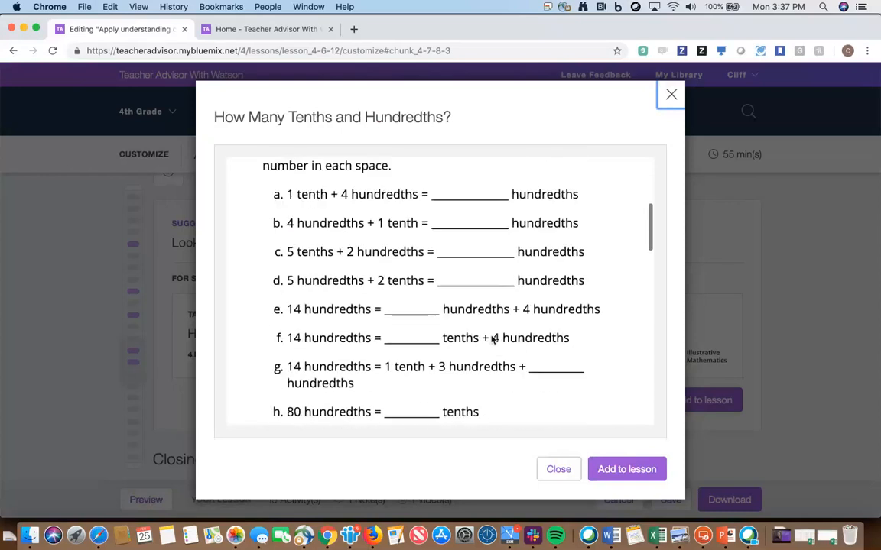
scroll(491, 340, down, 1)
scroll(493, 339, down, 10)
scroll(498, 335, down, 10)
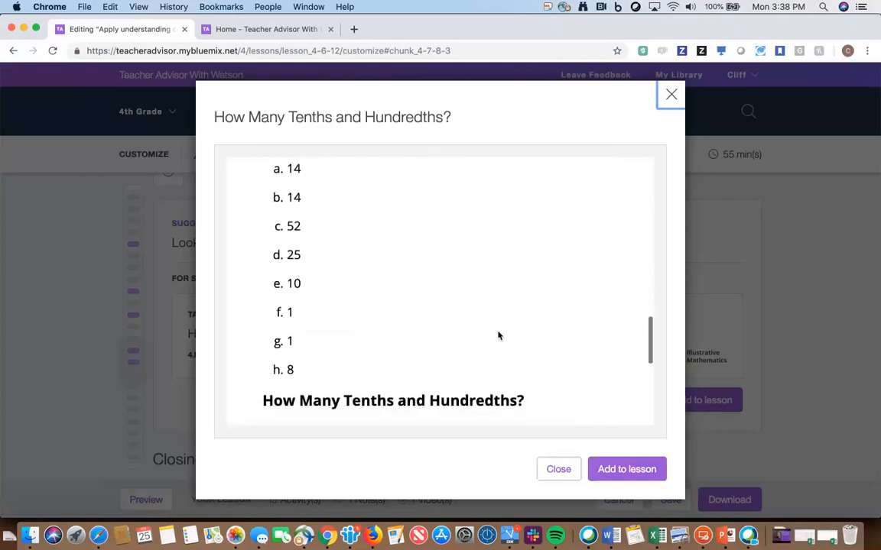
click(632, 474)
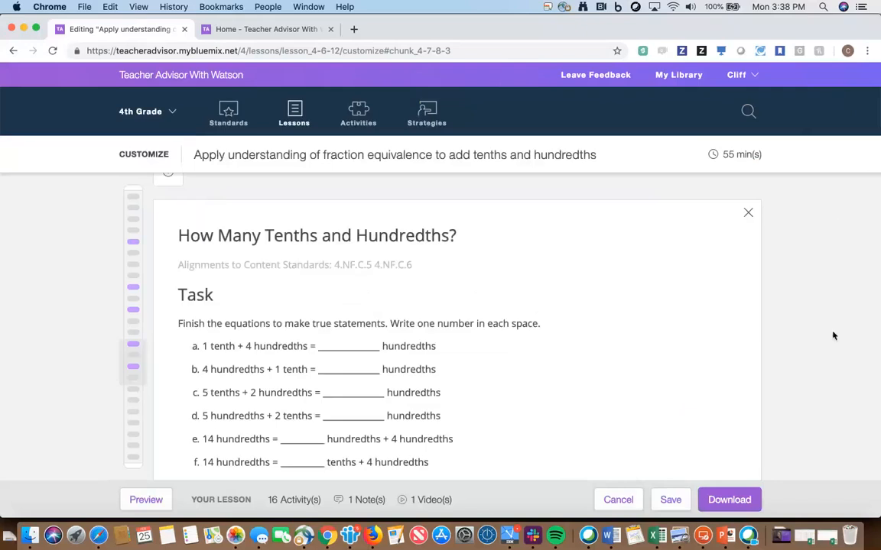
Step: Review the added task, check the custom lesson in the download preview, and download it as a PDF
scroll(833, 337, down, 10)
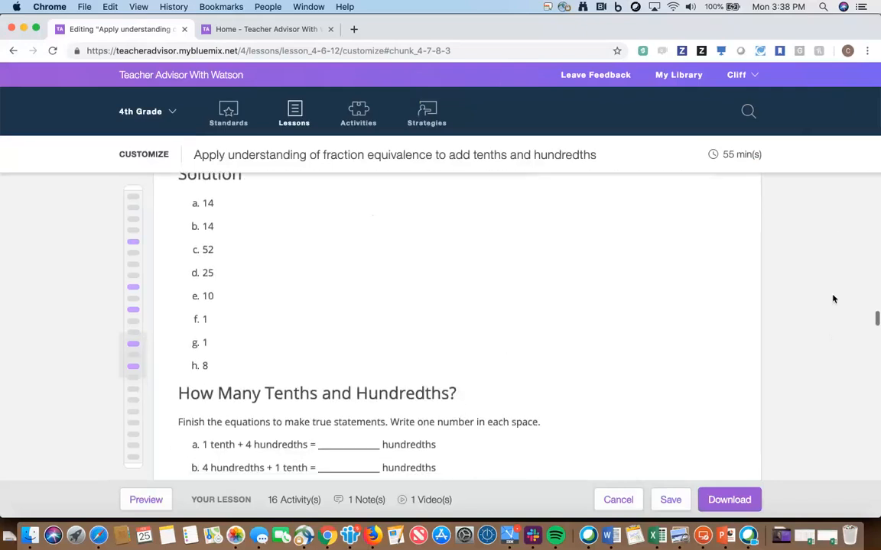
scroll(833, 299, up, 3)
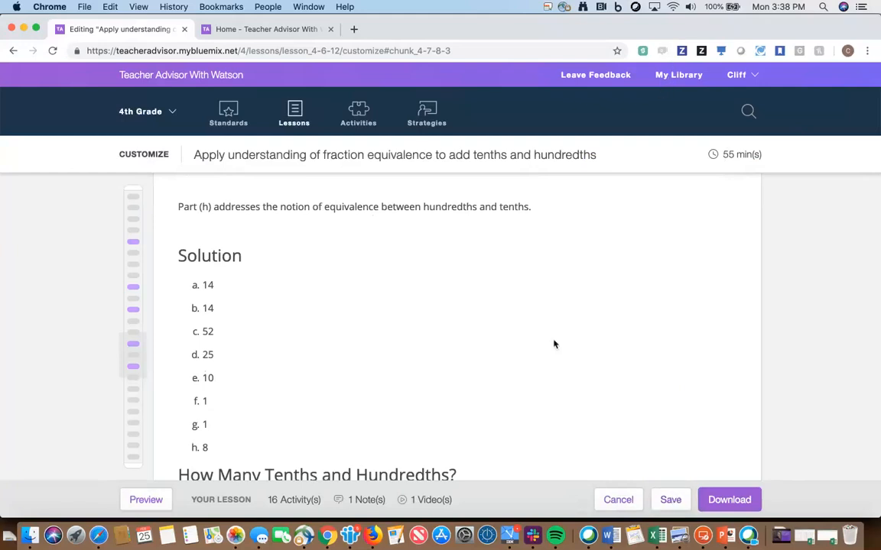
scroll(501, 310, down, 3)
click(745, 500)
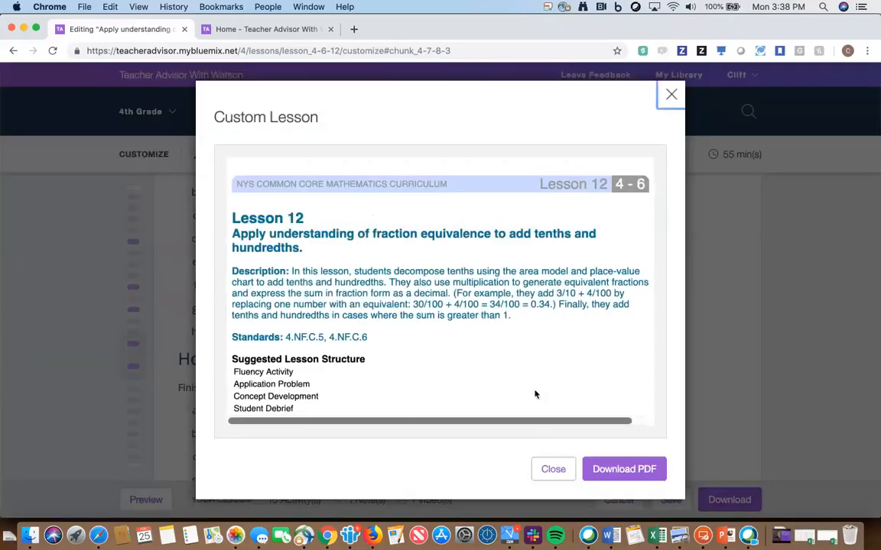
scroll(525, 318, down, 2)
scroll(525, 319, down, 15)
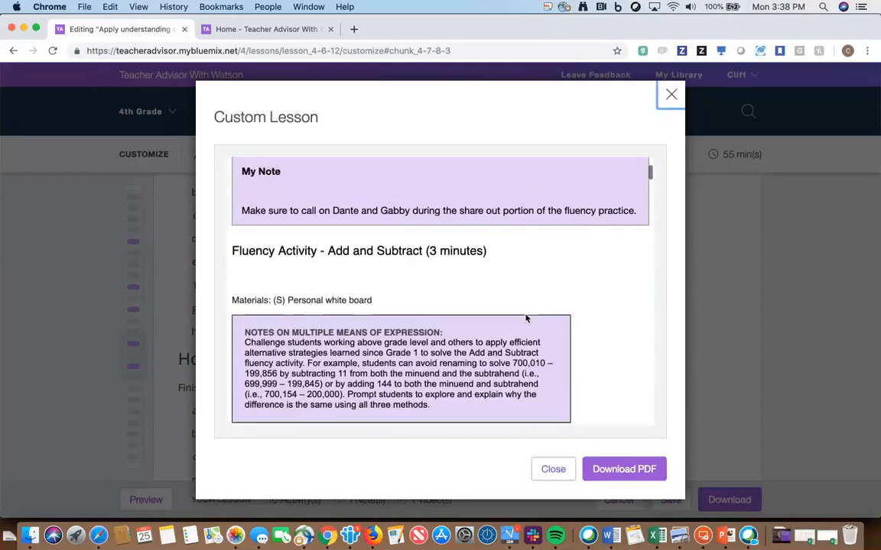
scroll(525, 319, down, 20)
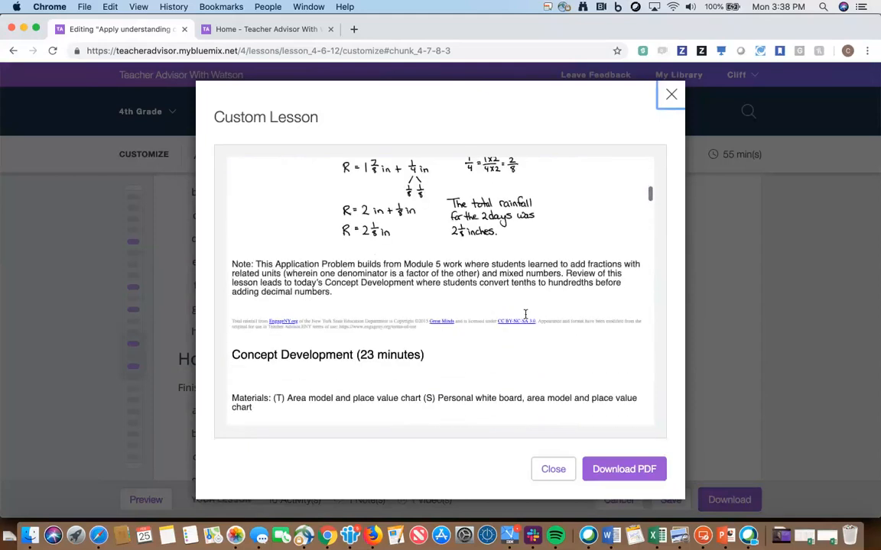
scroll(525, 314, down, 3)
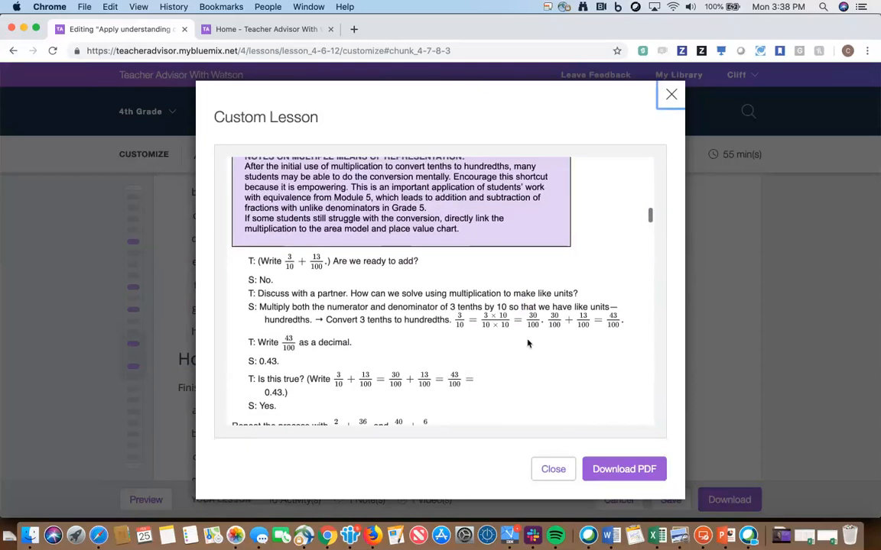
click(618, 476)
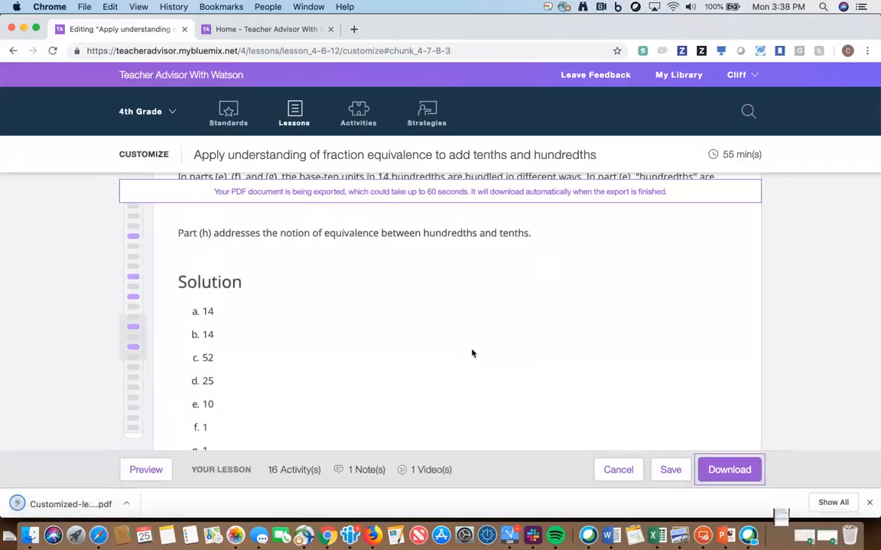
Step: Return to the start of the lesson and exit the editor without saving to go to My Library
scroll(630, 372, up, 15)
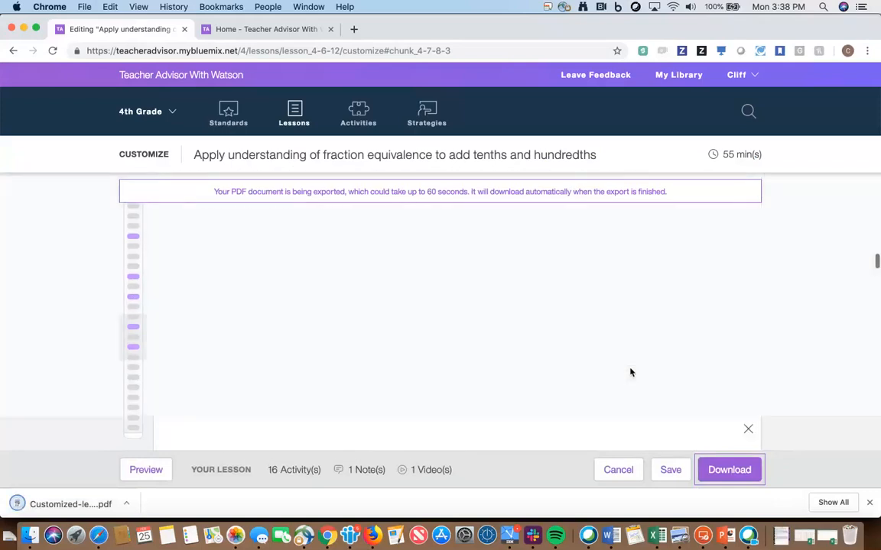
scroll(630, 372, up, 10)
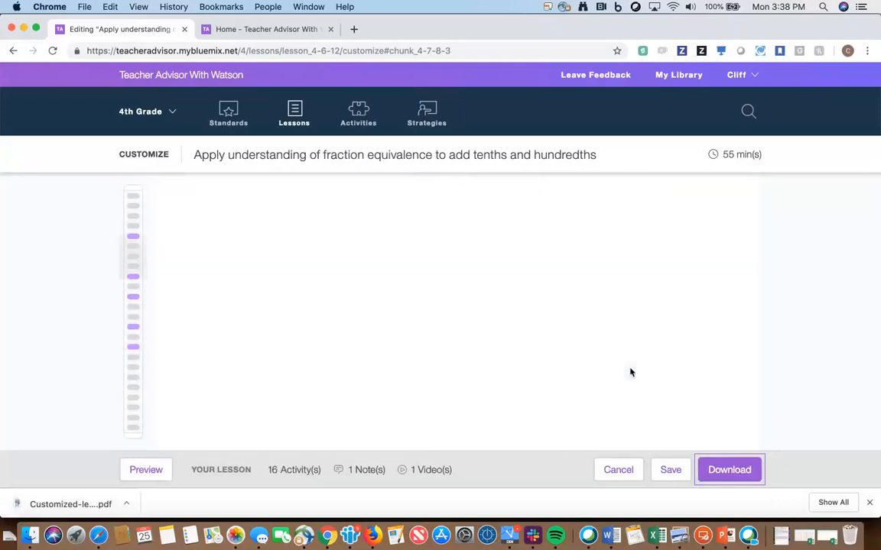
scroll(631, 373, up, 15)
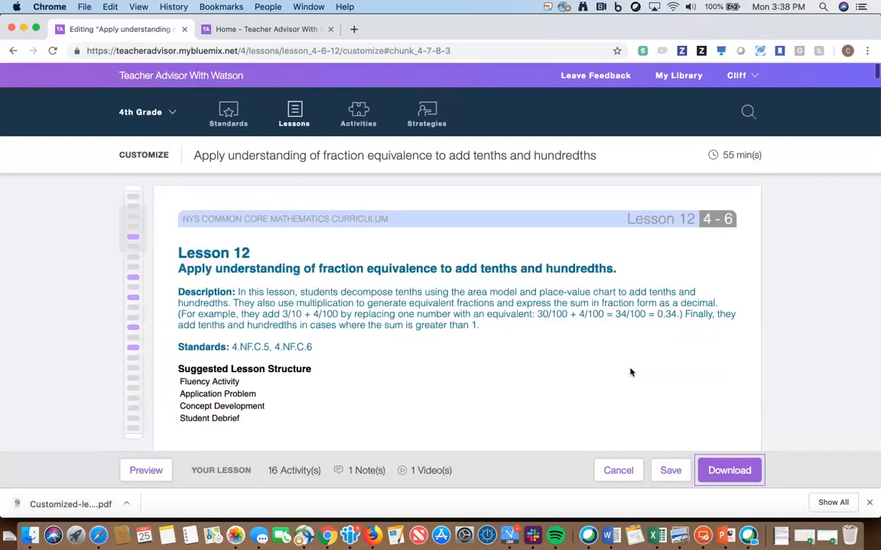
click(677, 77)
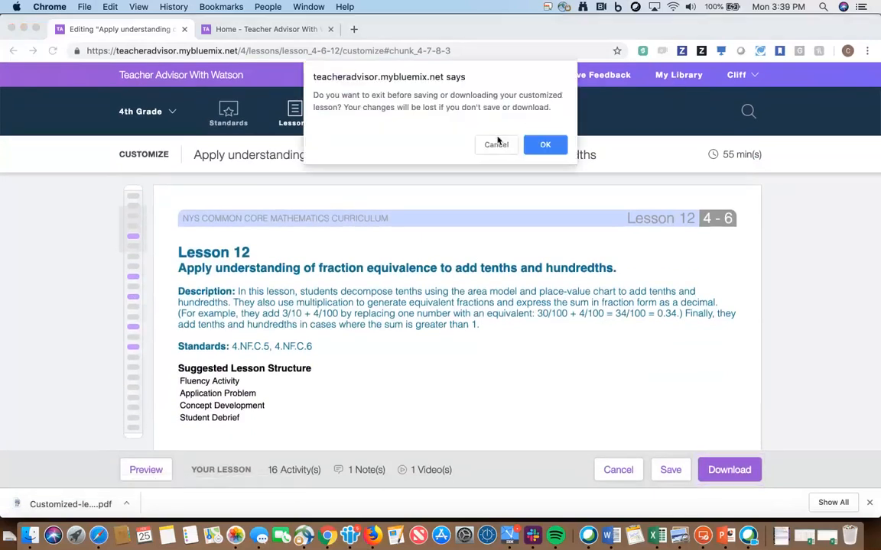
click(545, 144)
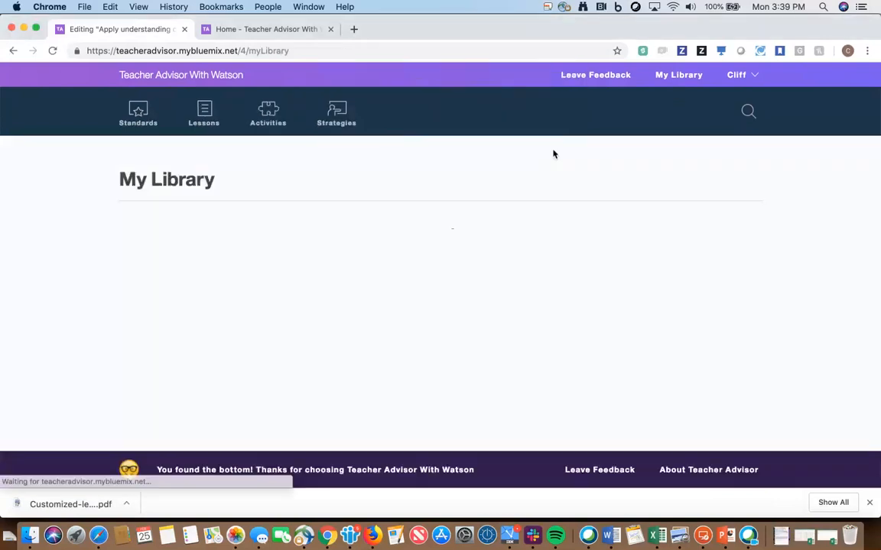
Step: For Relate multiplication to the array model, enter the new folder name Intervention block Fractions and add the lesson to Linear Expressions Supplementary Resources
scroll(525, 260, down, 1)
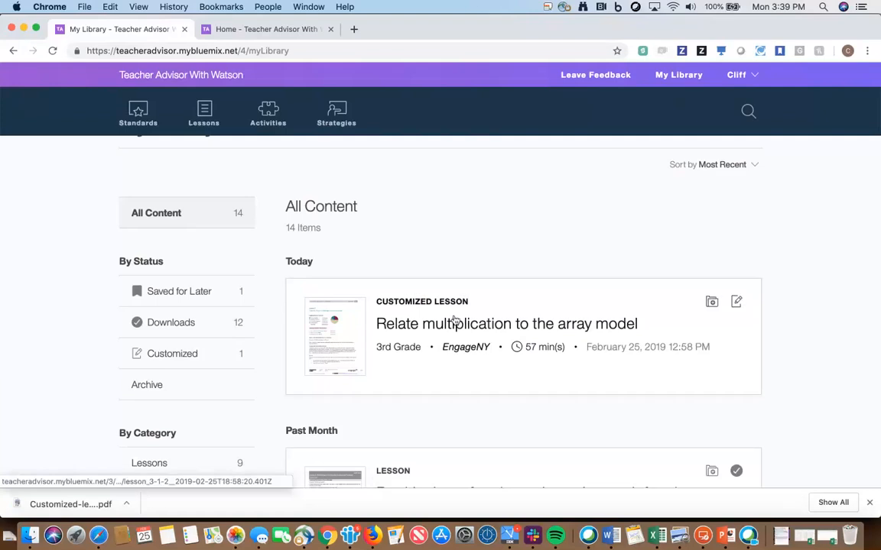
scroll(452, 318, down, 1)
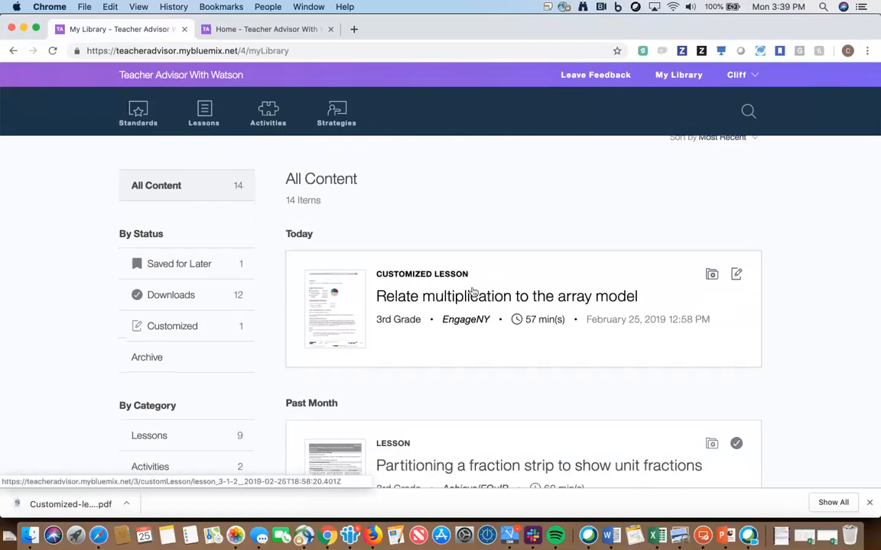
click(711, 275)
click(480, 311)
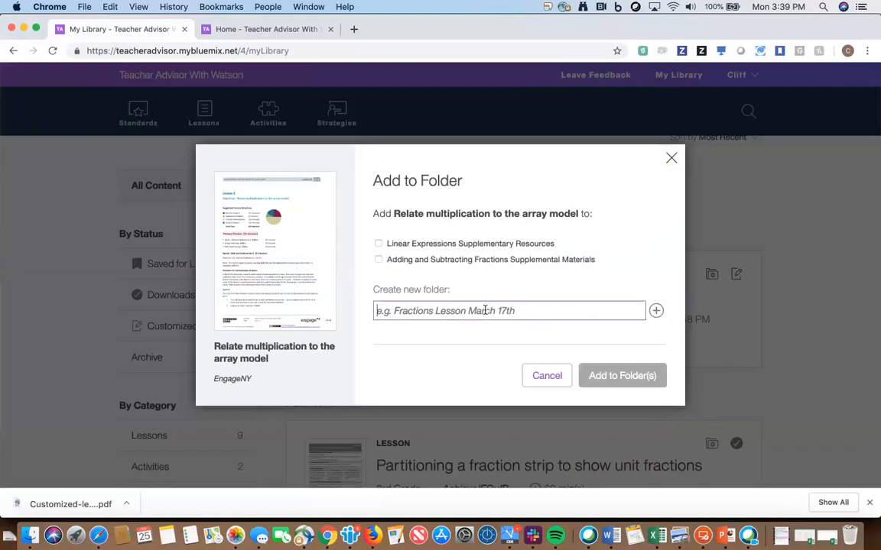
text(Intern)
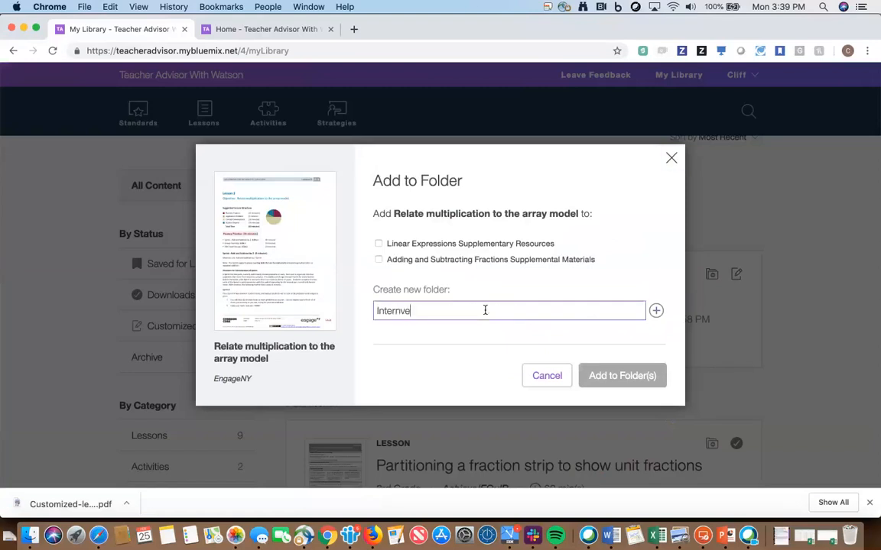
text(vention block Fractions)
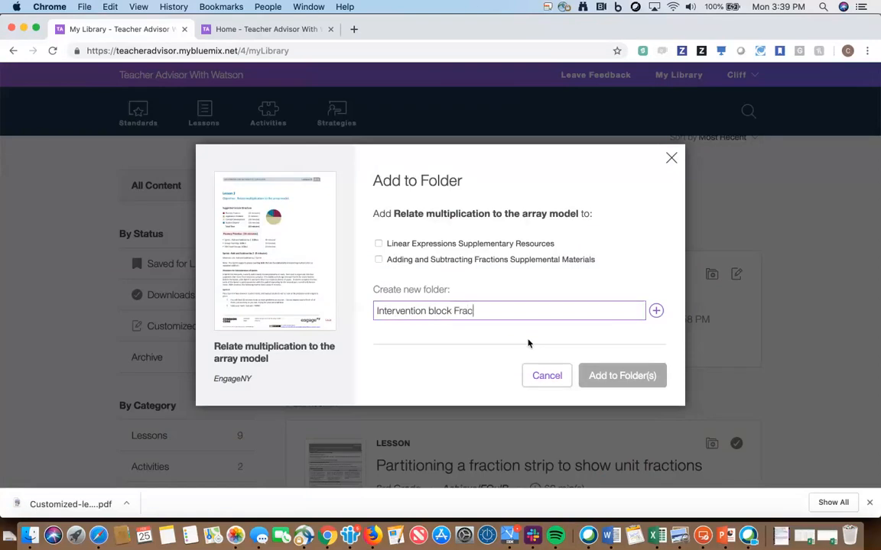
click(378, 245)
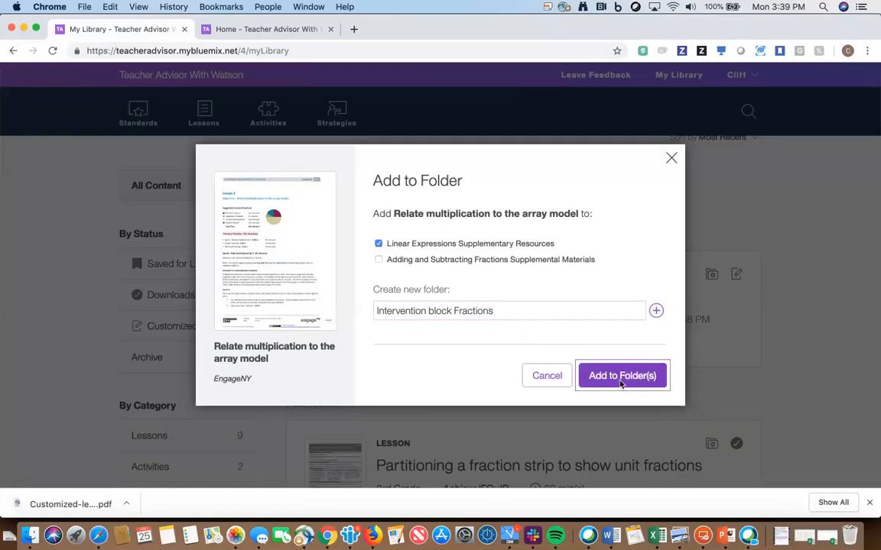
click(624, 375)
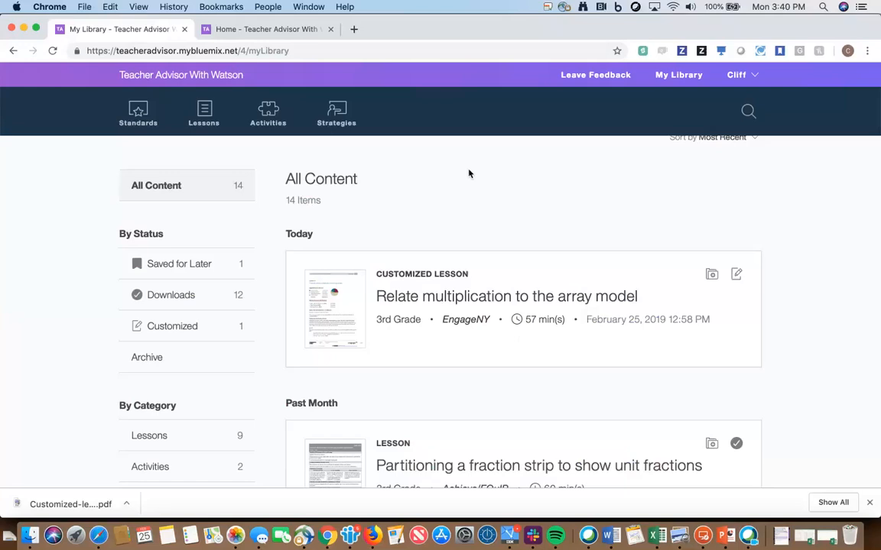
Step: Open the customized 3rd Grade lesson Relate multiplication to the array model from My Library
click(454, 294)
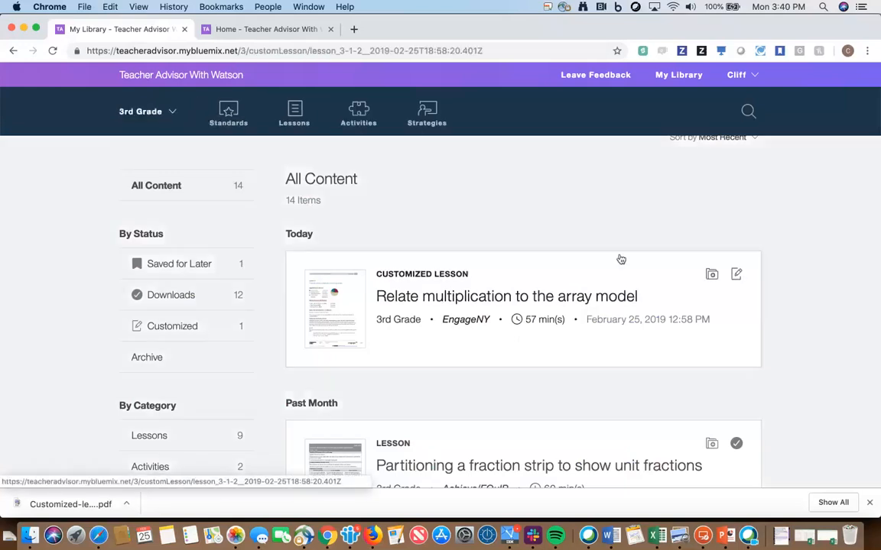
click(401, 296)
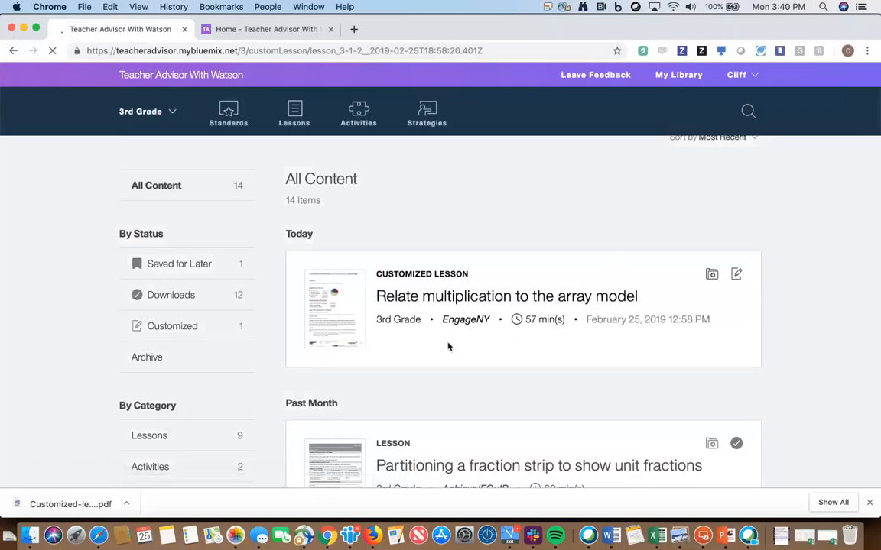